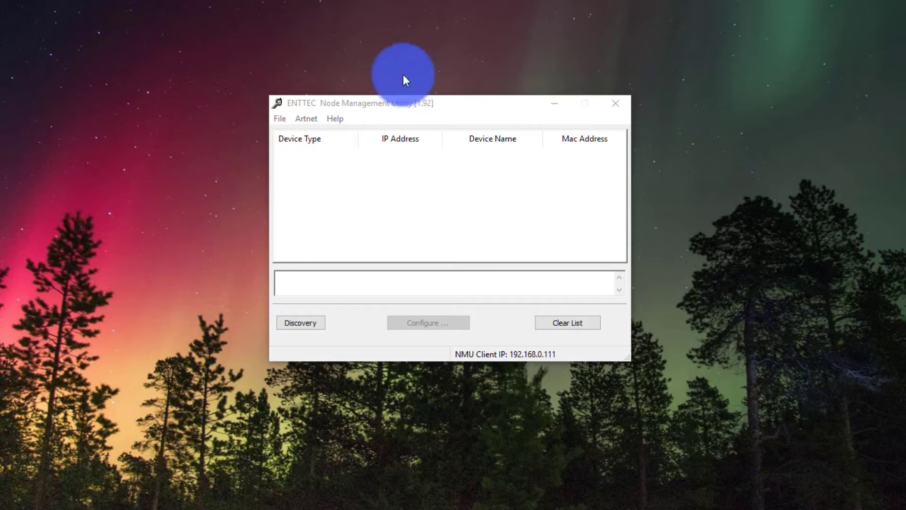
# - Discover the three ENTTEC nodes and open the Pixel Octo's web Home page from its info box
pyautogui.click(422, 110)
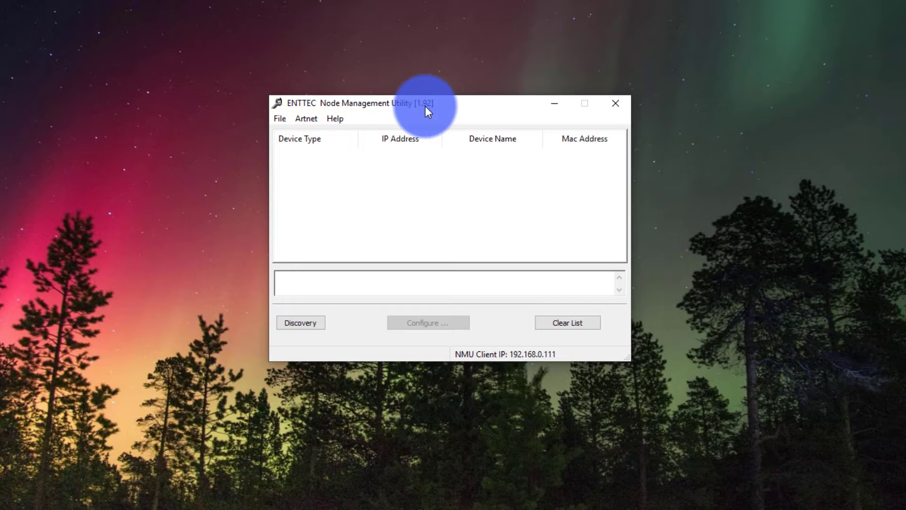
pyautogui.click(320, 323)
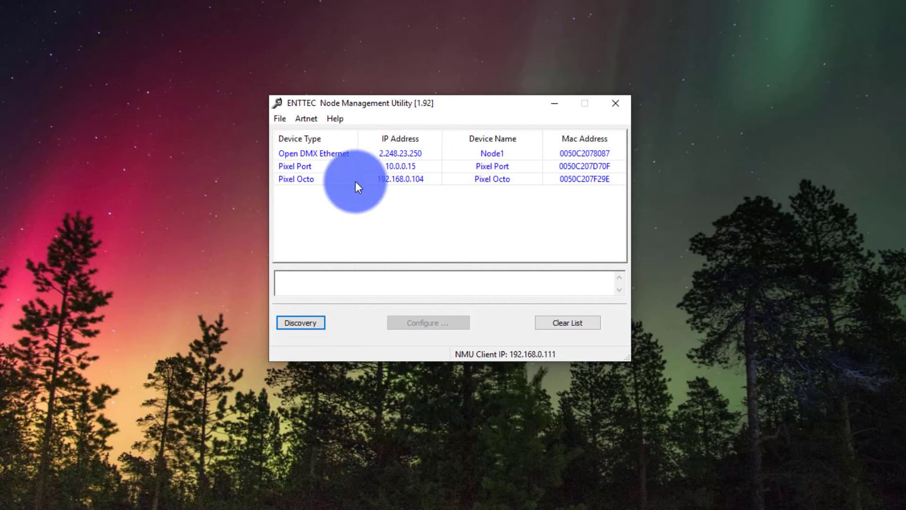
pyautogui.click(355, 180)
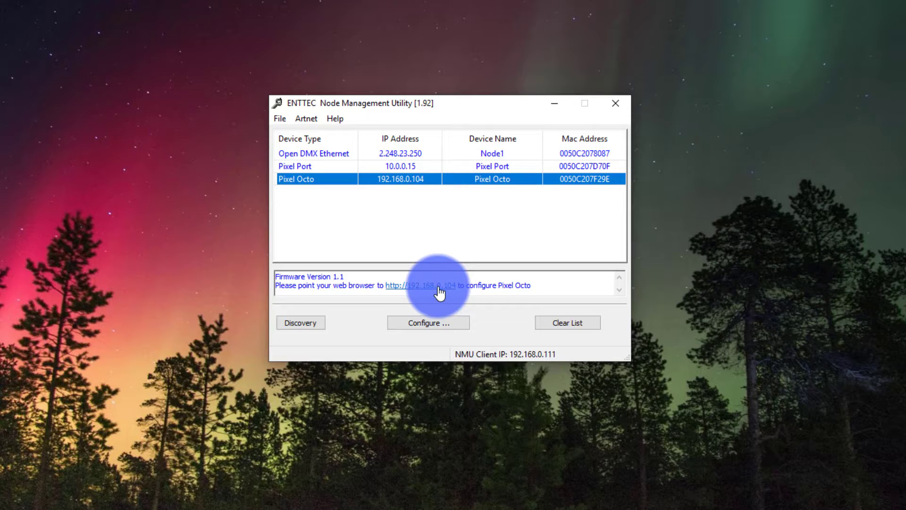
pyautogui.click(439, 288)
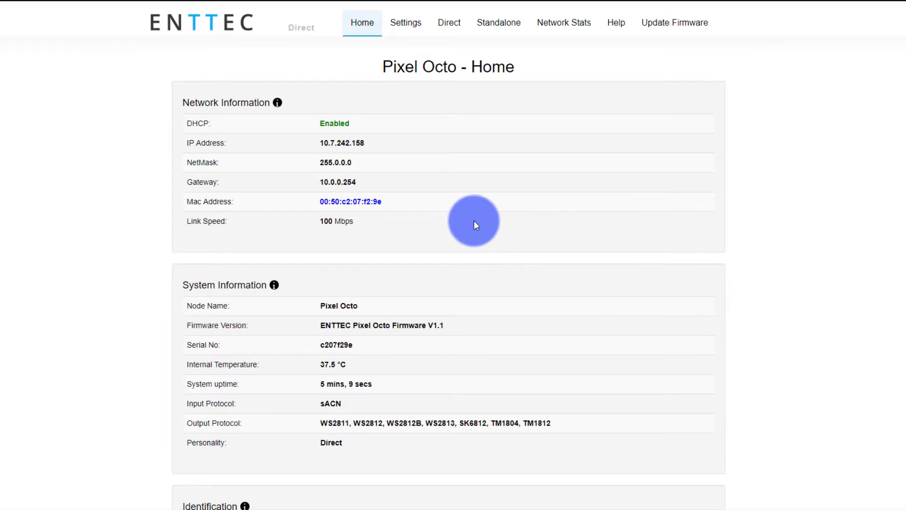
# - Trigger Identify on the Pixel Octo from the Home page, then return to the top
pyautogui.scroll(-8, 474, 220)
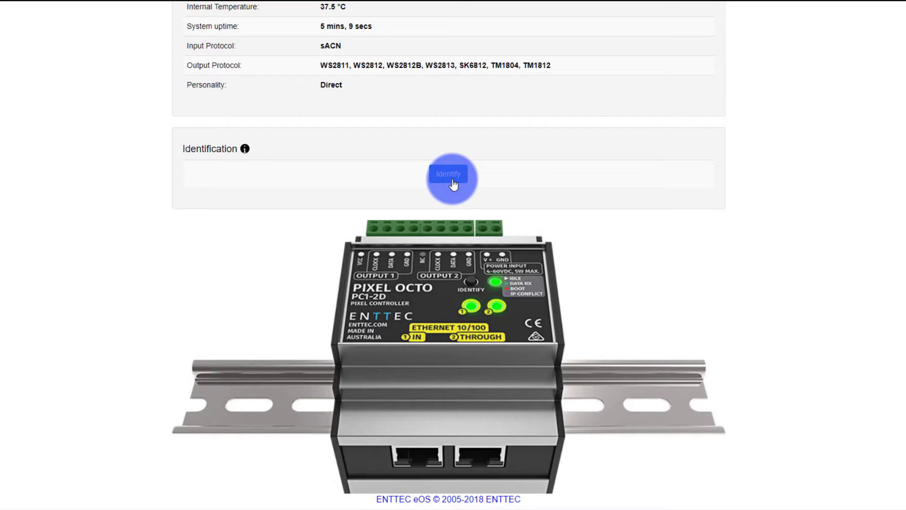
pyautogui.click(438, 184)
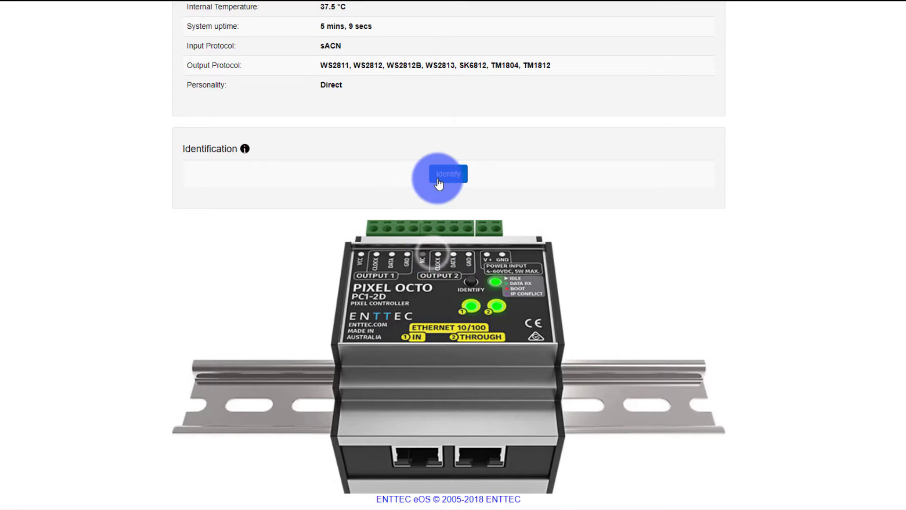
pyautogui.scroll(8, 436, 175)
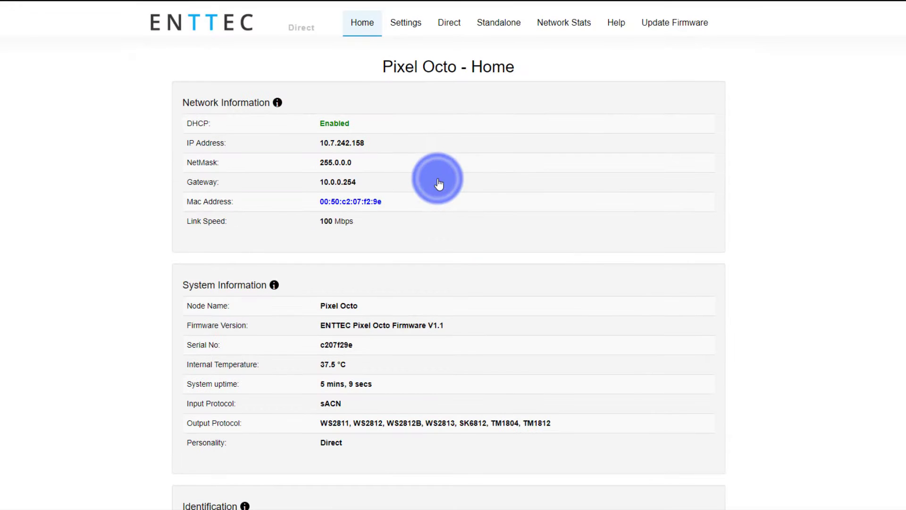
# - Open the Settings page and highlight the Pixel Order options for each output
pyautogui.click(404, 17)
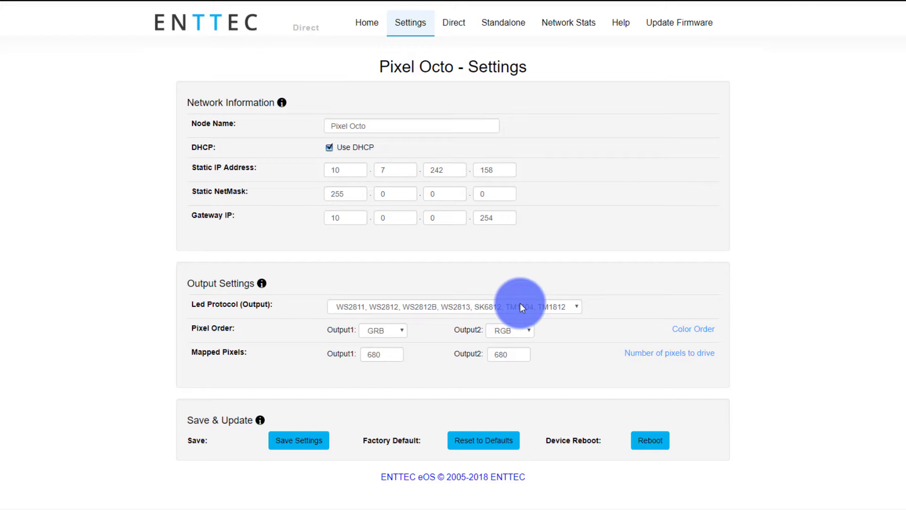
pyautogui.moveTo(204, 325)
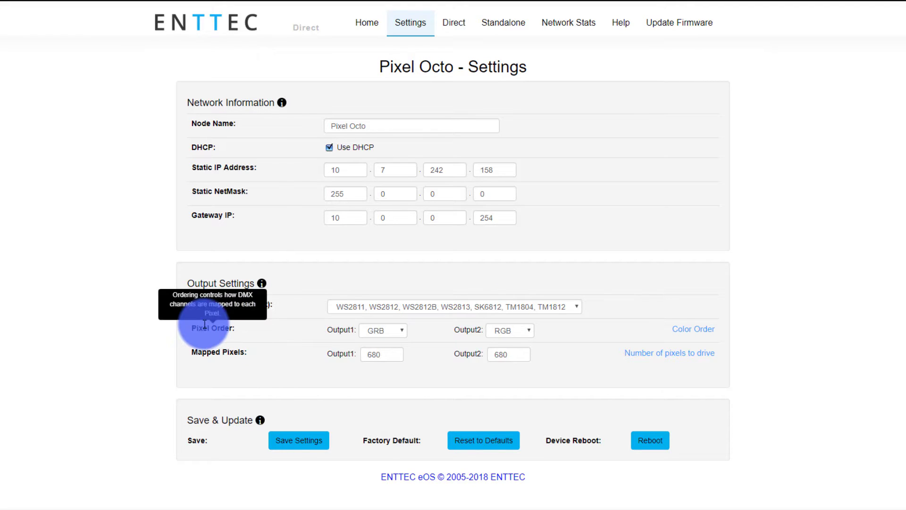
pyautogui.moveTo(192, 327); pyautogui.dragTo(250, 329)
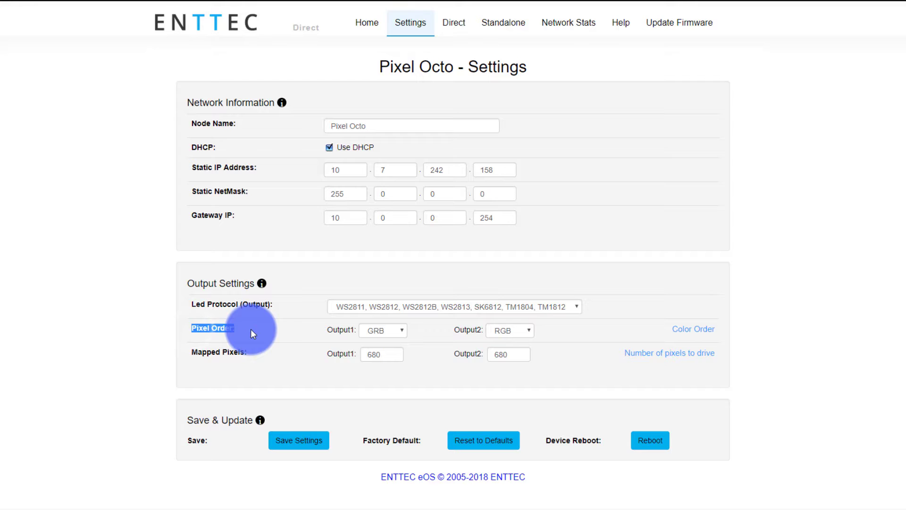
pyautogui.click(250, 329)
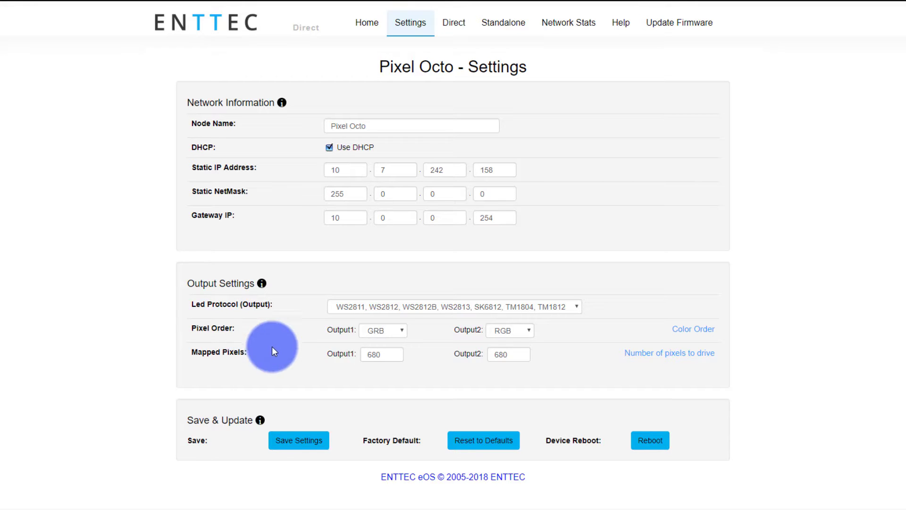
pyautogui.moveTo(339, 330); pyautogui.dragTo(504, 334)
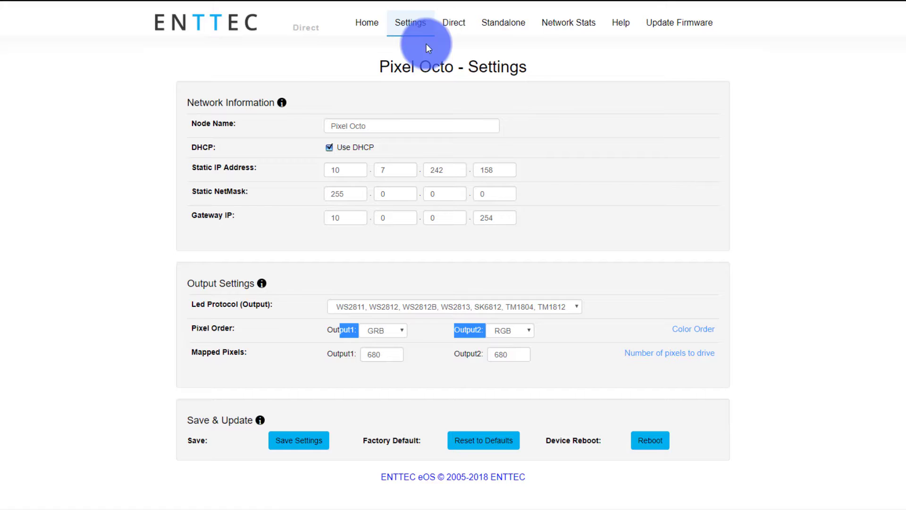
# - Turn on Direct mode with sACN as the DMX input protocol
pyautogui.click(455, 28)
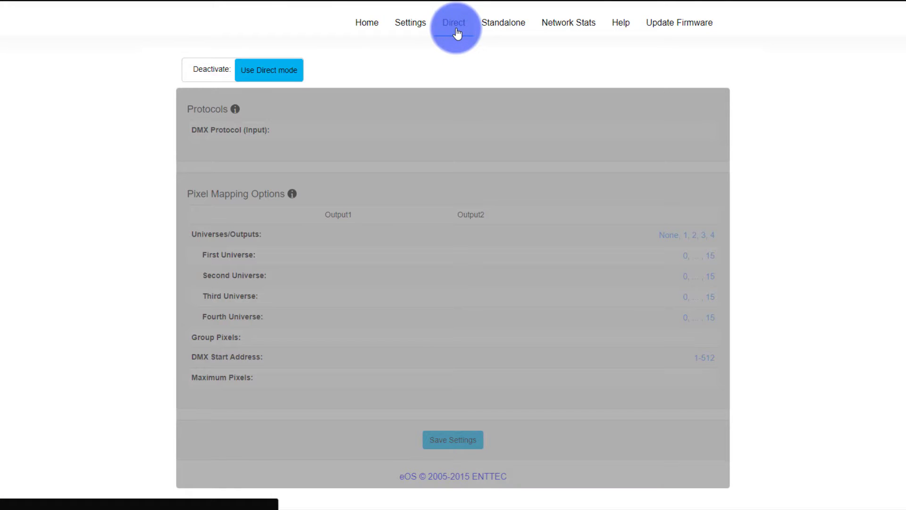
pyautogui.click(254, 84)
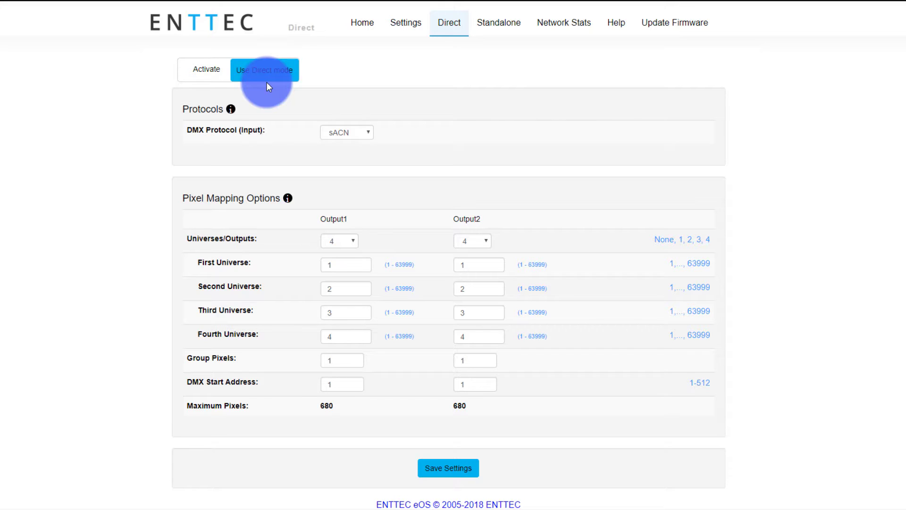
pyautogui.click(345, 137)
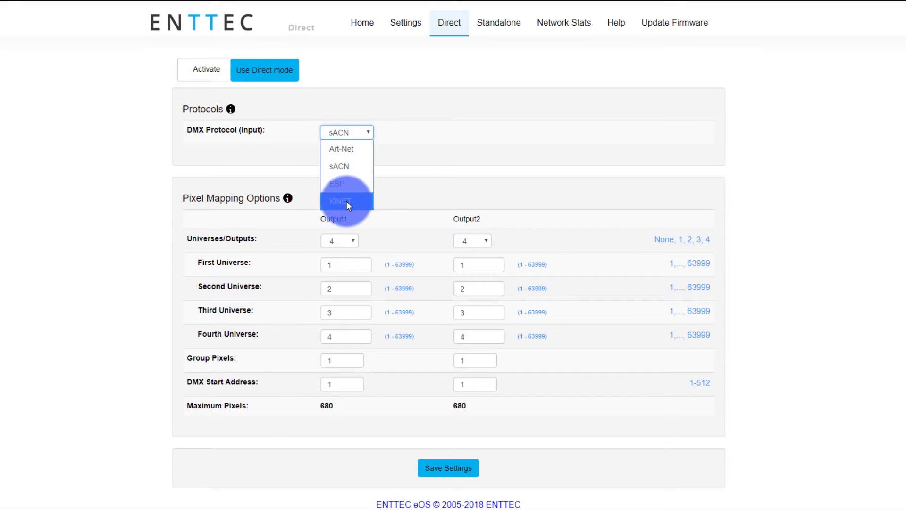
pyautogui.click(240, 139)
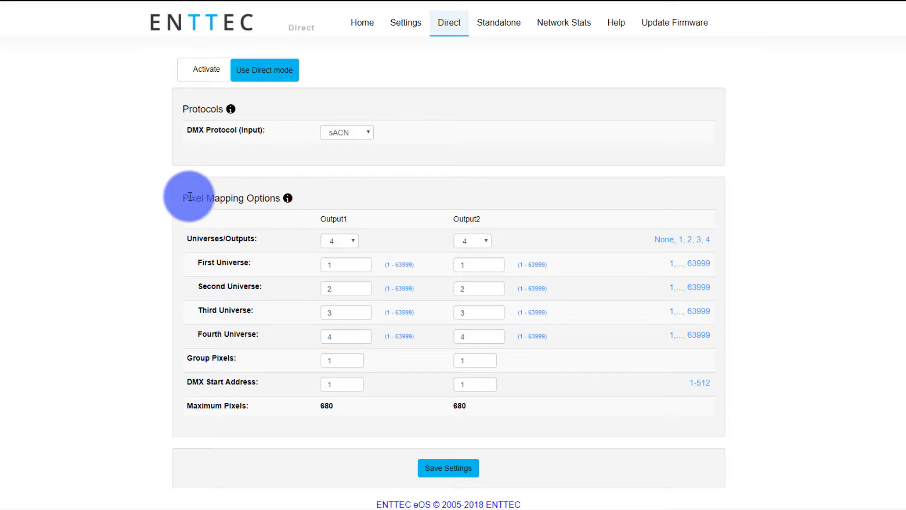
# - Keep 4 universes on both Output1 and Output2 in Pixel Mapping Options
pyautogui.moveTo(190, 197); pyautogui.dragTo(309, 191)
pyautogui.click(339, 194)
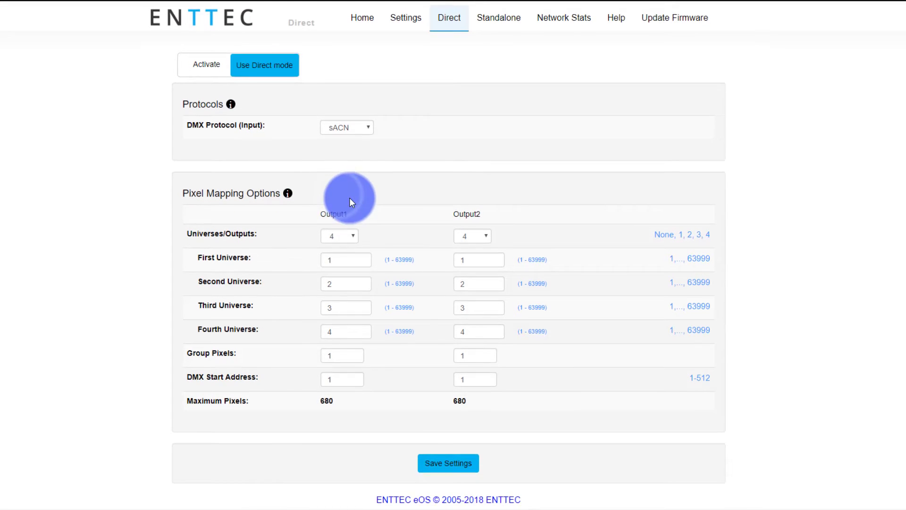
pyautogui.click(337, 235)
pyautogui.click(336, 234)
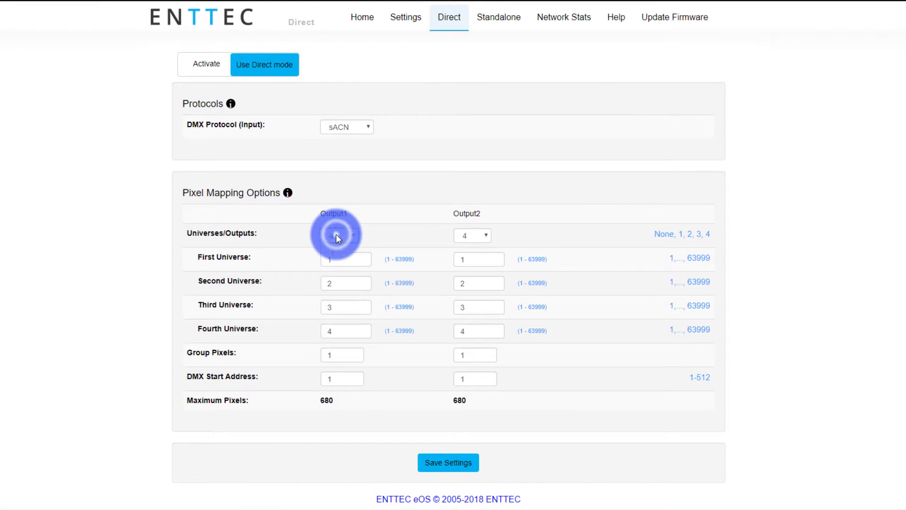
pyautogui.click(458, 230)
pyautogui.click(471, 229)
pyautogui.click(426, 221)
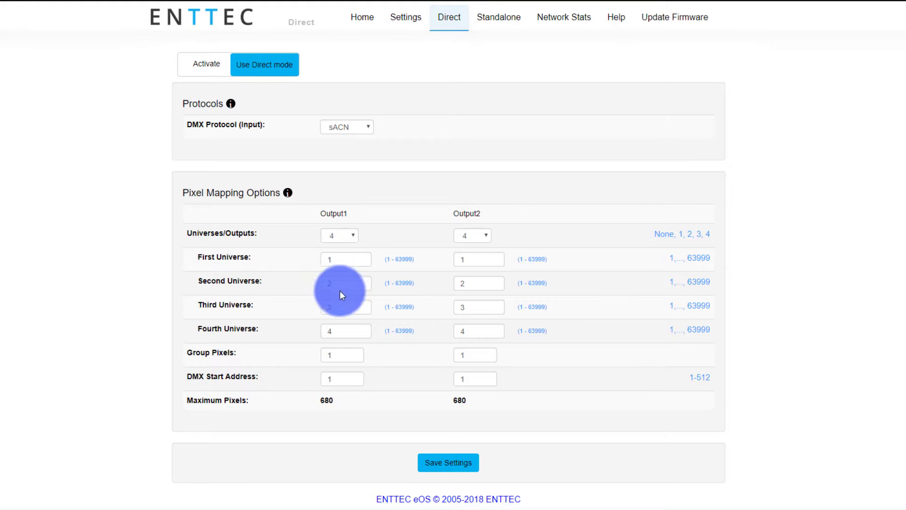
pyautogui.moveTo(186, 255); pyautogui.dragTo(560, 342)
pyautogui.click(559, 338)
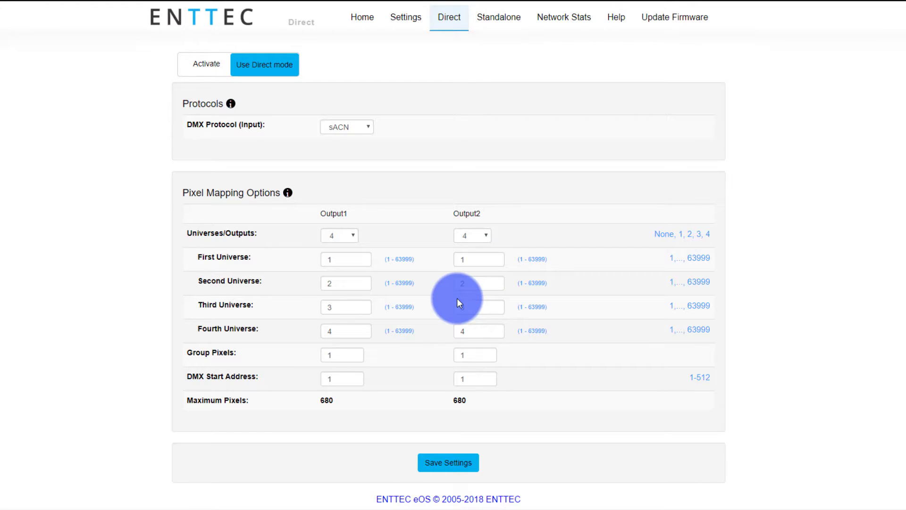
pyautogui.moveTo(194, 351)
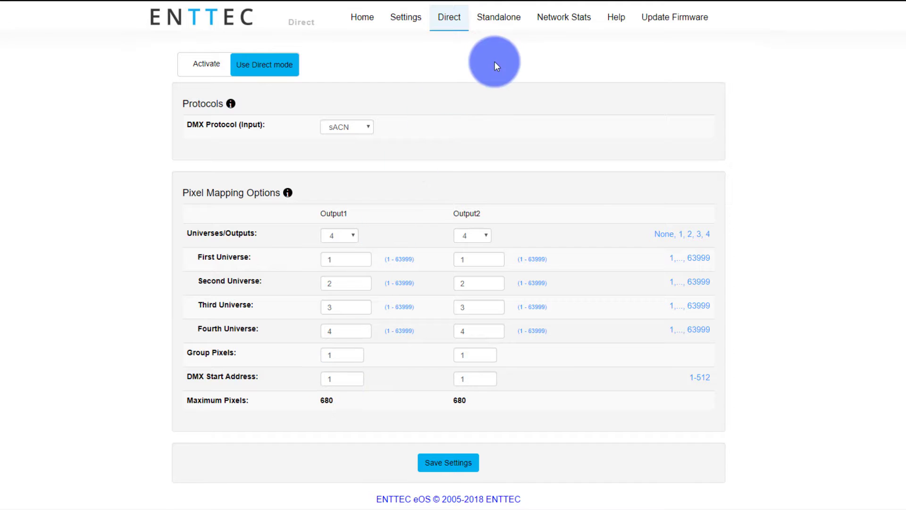
# - Look over the network statistics and Help pages, then move on to Standalone
pyautogui.click(574, 17)
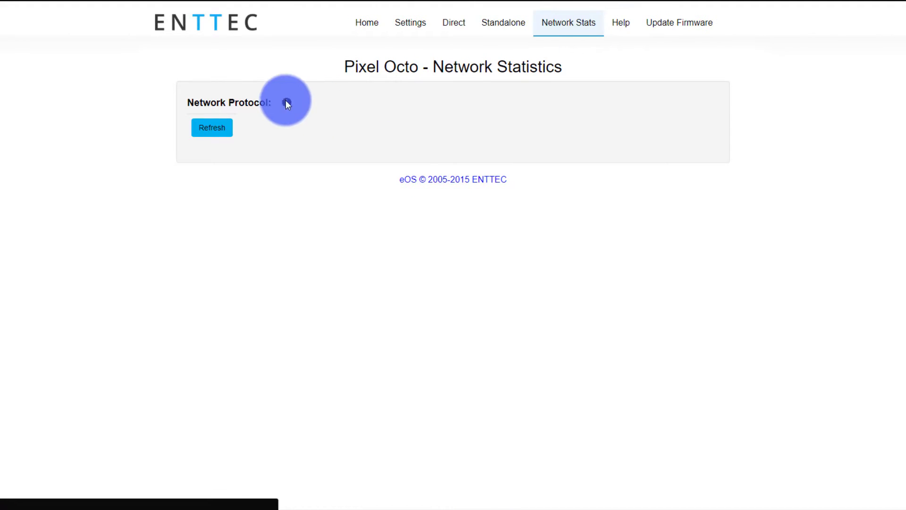
pyautogui.moveTo(285, 102)
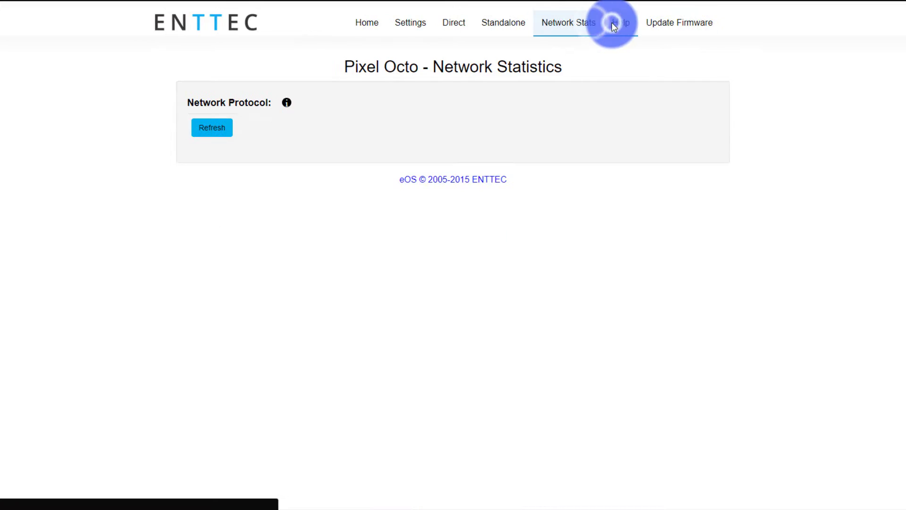
pyautogui.click(612, 23)
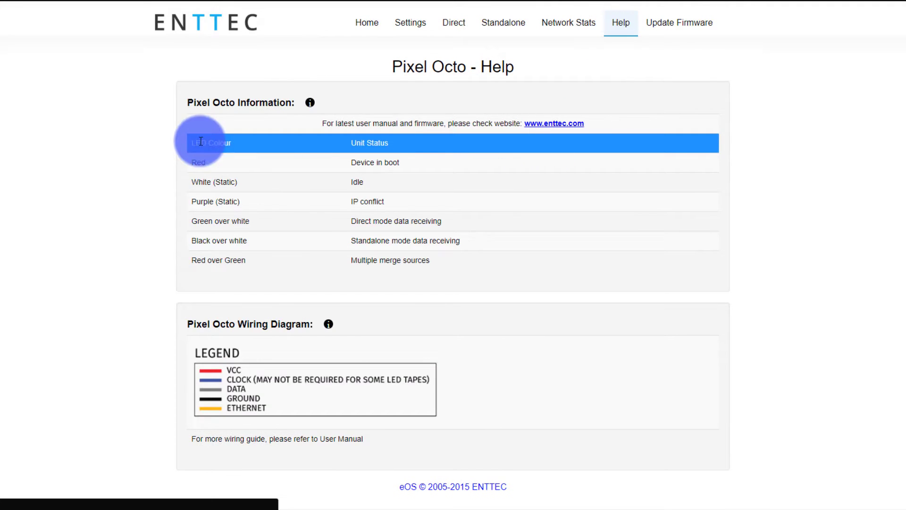
pyautogui.scroll(-2, 420, 281)
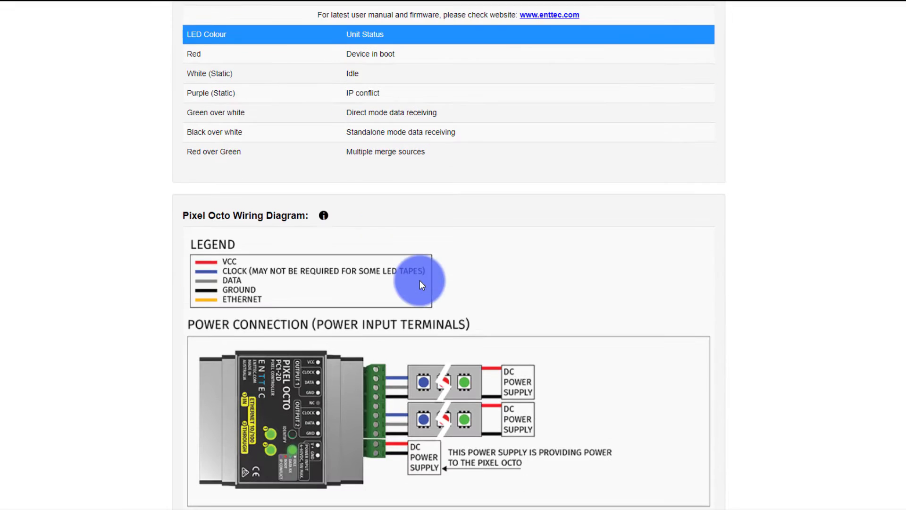
pyautogui.scroll(-2, 410, 358)
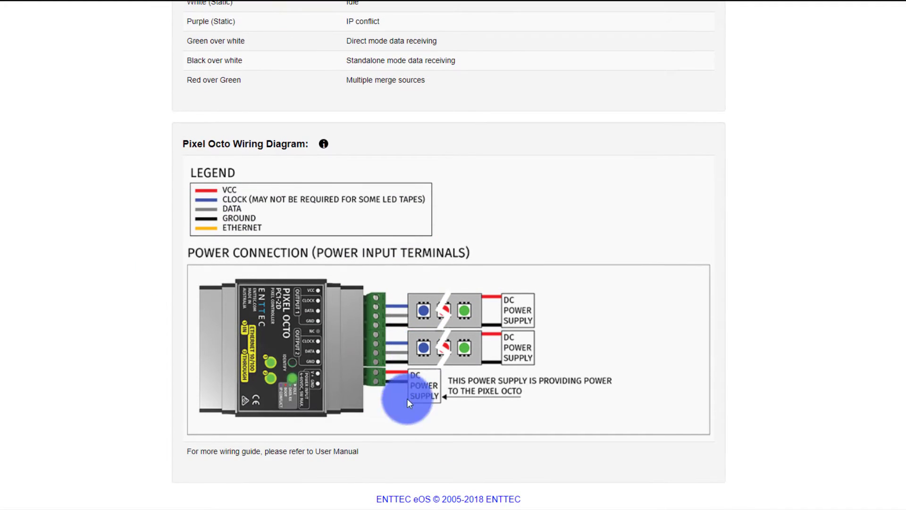
pyautogui.scroll(3, 375, 446)
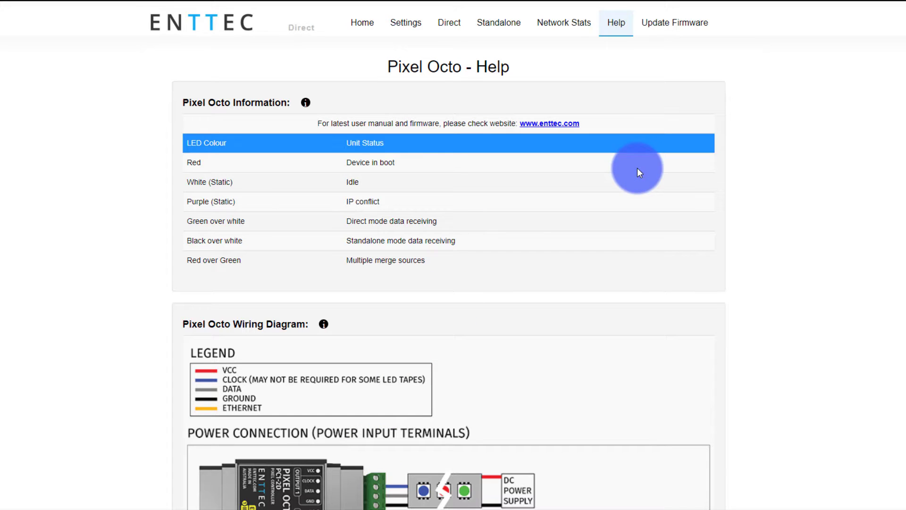
pyautogui.click(654, 23)
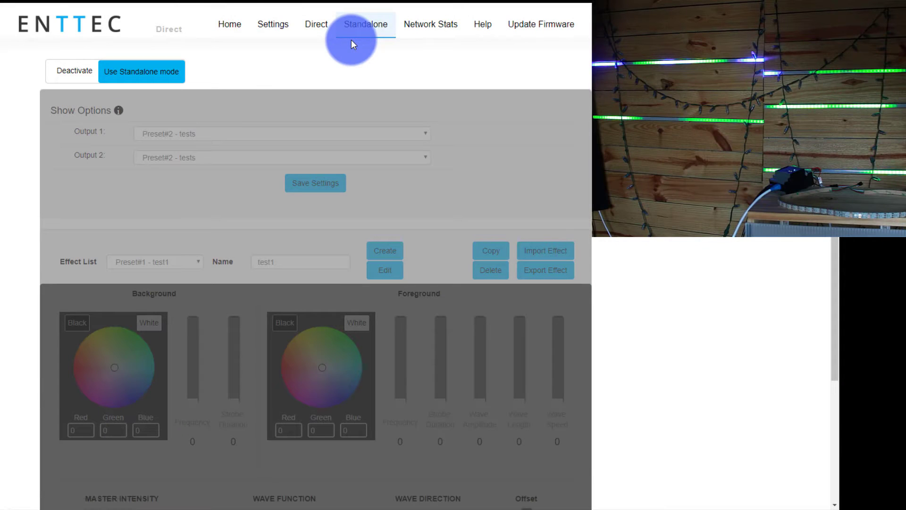
# - Enable Use Standalone mode and list the presets available for Output 1
pyautogui.click(164, 70)
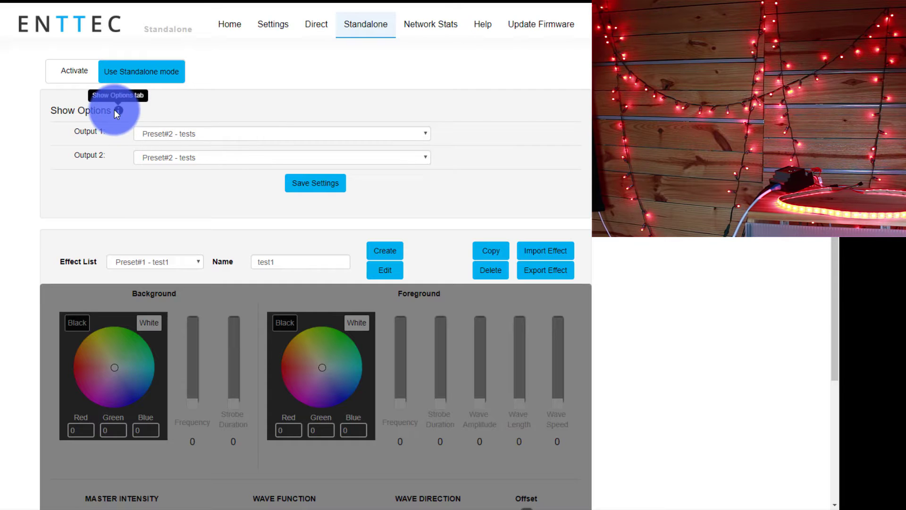
pyautogui.click(178, 136)
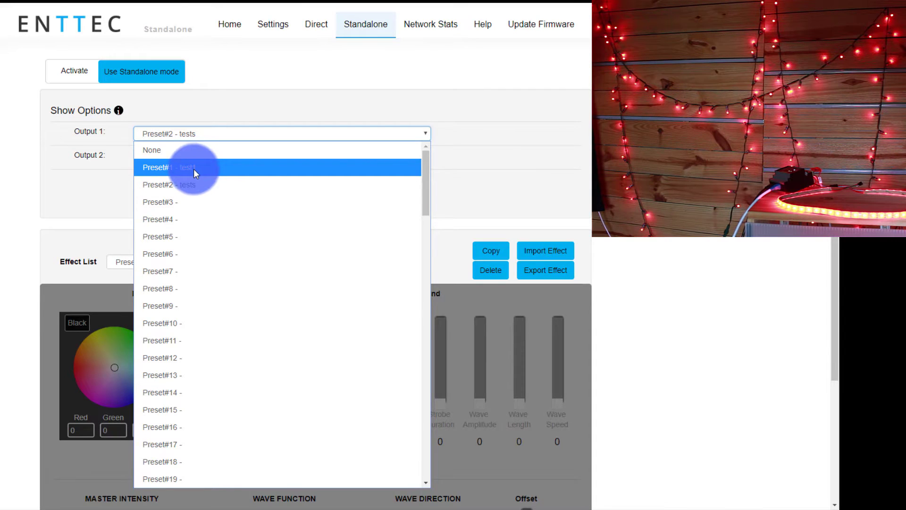
# - Assign Preset#1 - test1 to Output 1 and save the settings
pyautogui.click(200, 185)
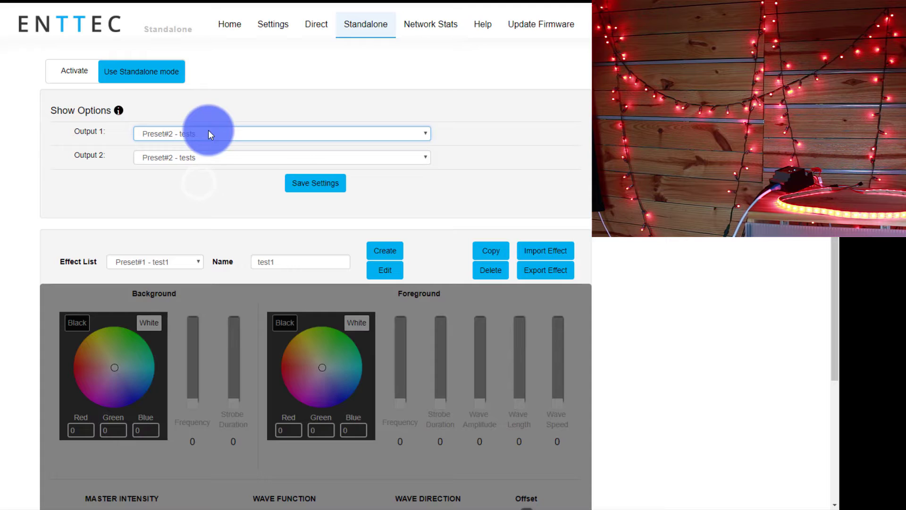
pyautogui.click(208, 133)
pyautogui.click(211, 170)
pyautogui.click(330, 183)
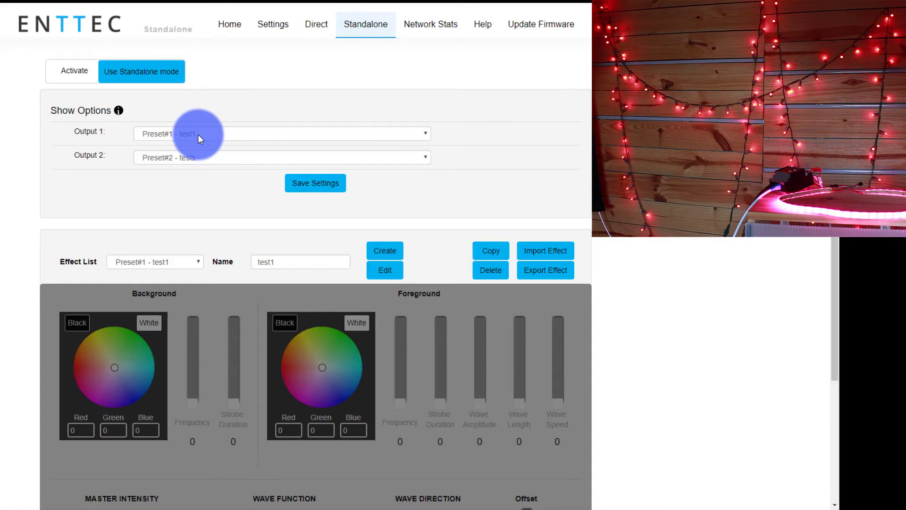
# - Browse Output 1's effect slots without changing the selection
pyautogui.scroll(-1, 151, 190)
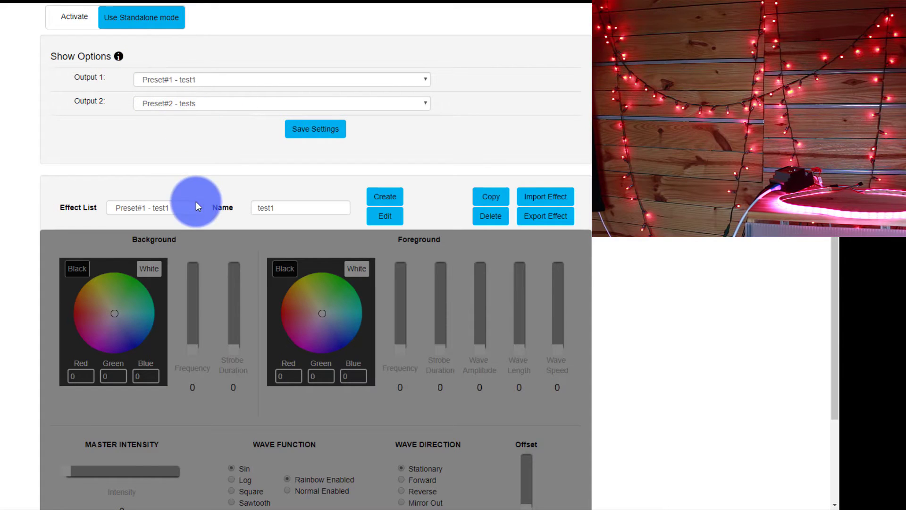
pyautogui.click(164, 79)
pyautogui.scroll(-20, 227, 302)
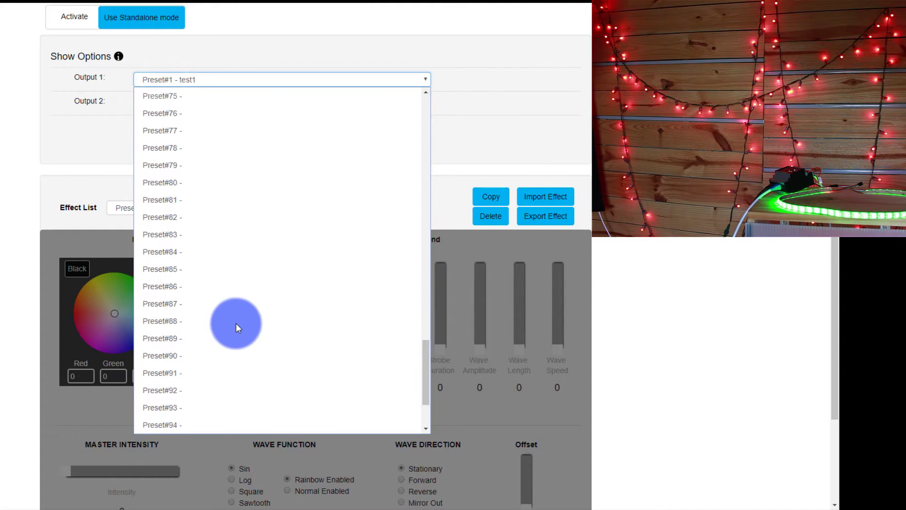
pyautogui.scroll(20, 235, 324)
pyautogui.click(55, 129)
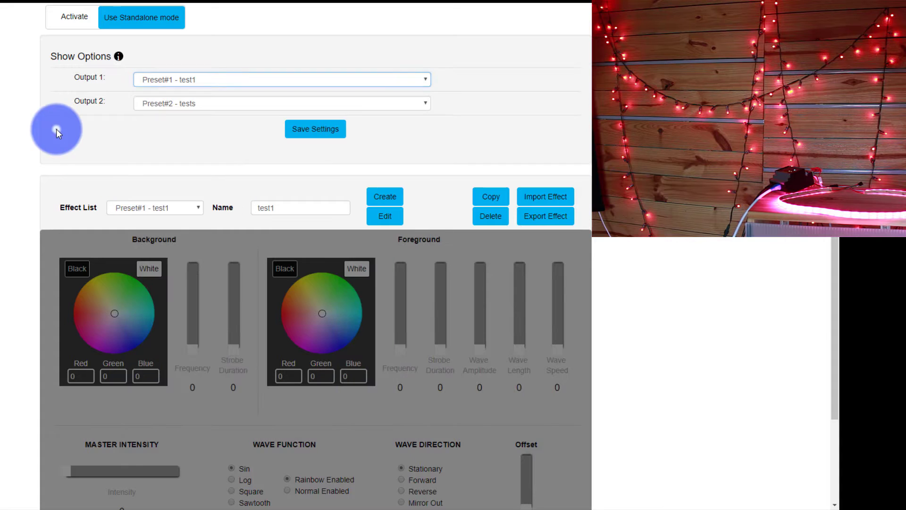
# - Load the empty Preset#3 slot in the Effect List and focus its Name field
pyautogui.click(181, 211)
pyautogui.click(177, 206)
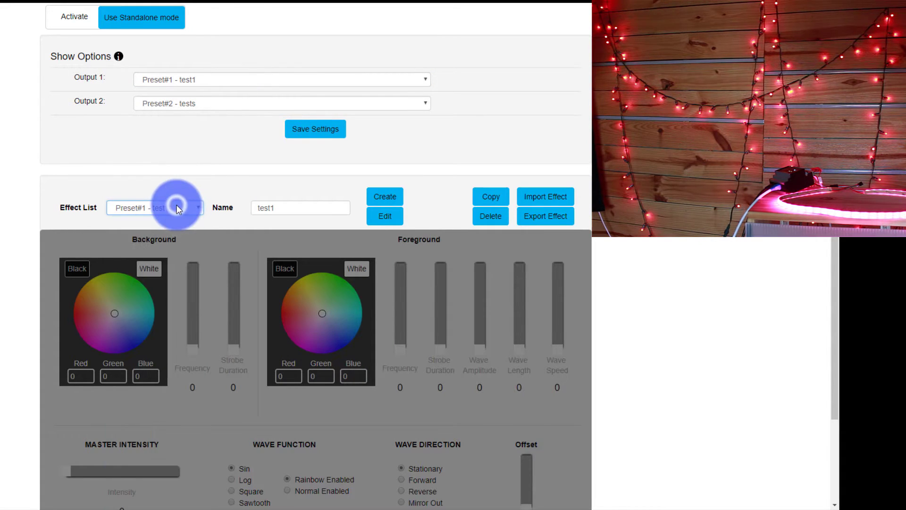
pyautogui.scroll(-1, 177, 207)
pyautogui.click(168, 156)
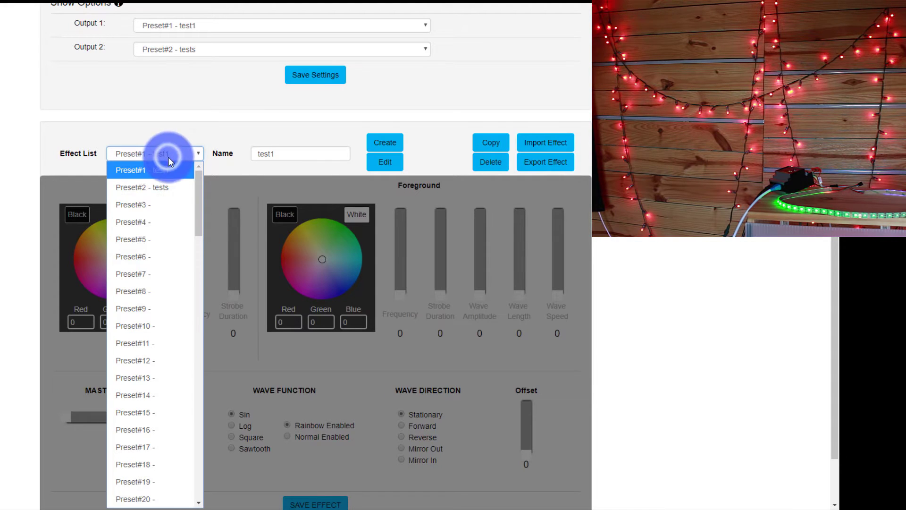
pyautogui.click(153, 207)
pyautogui.click(297, 154)
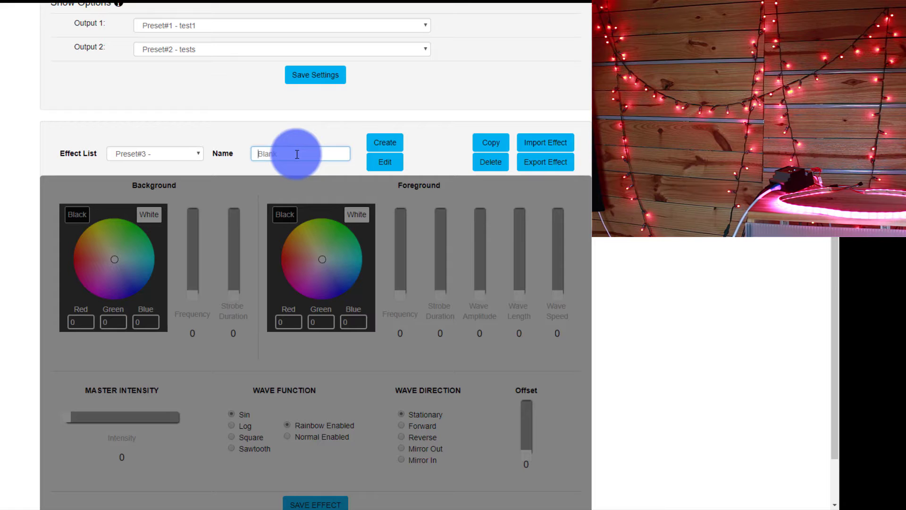
# - Create Preset#3 as 'LSL Youtube' and tick both Output1 and Output2
pyautogui.write('LSL Youtube')
pyautogui.click(381, 141)
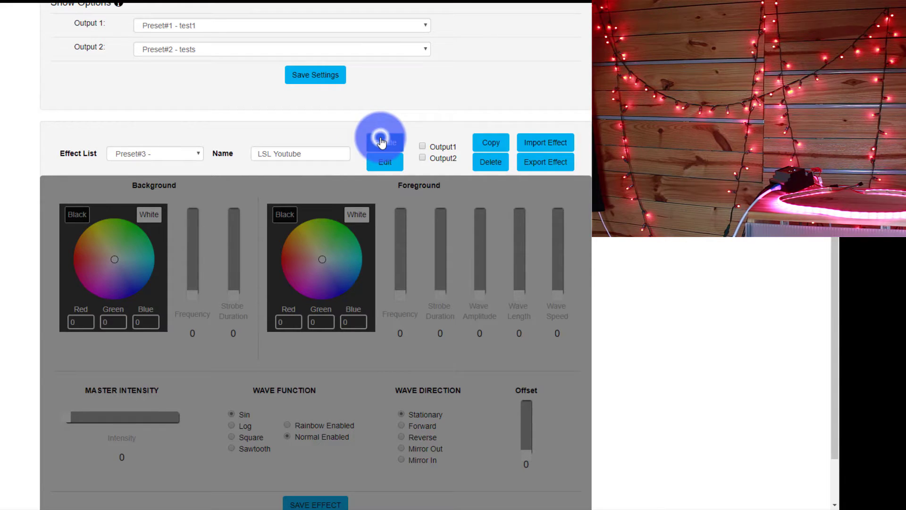
pyautogui.click(424, 157)
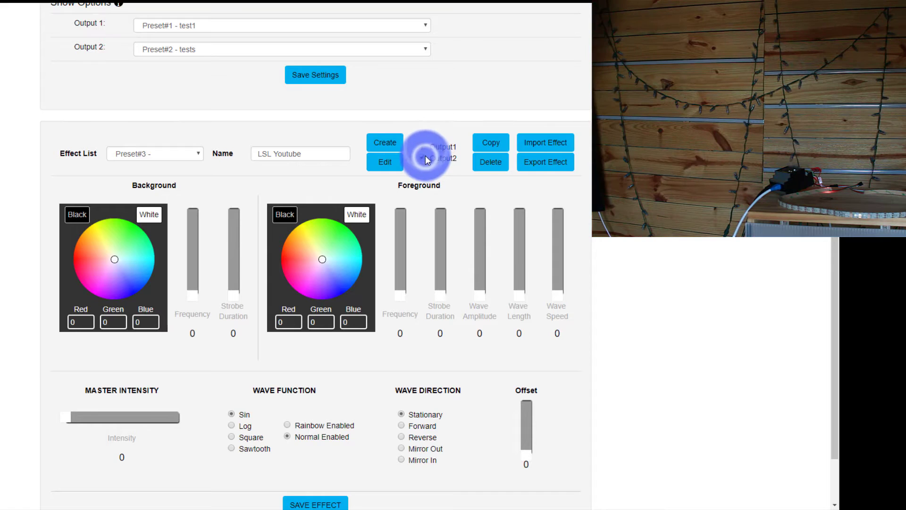
pyautogui.click(422, 148)
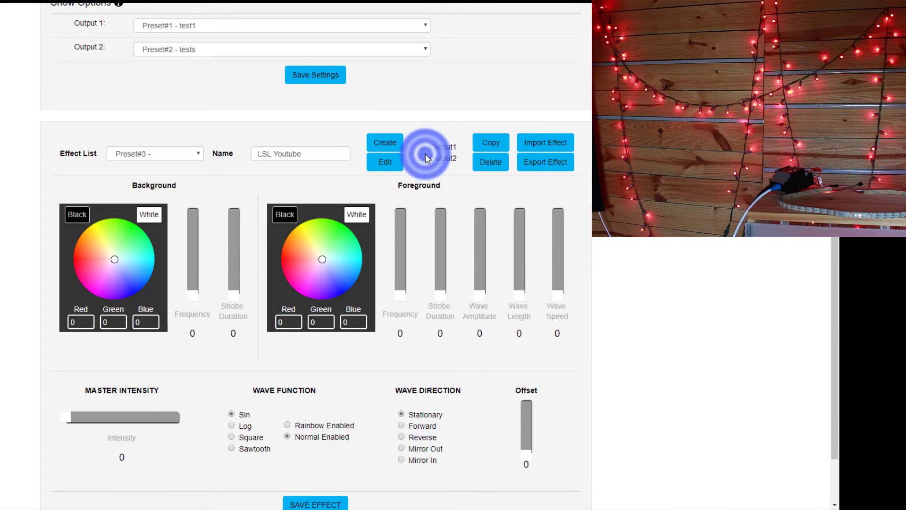
pyautogui.click(420, 147)
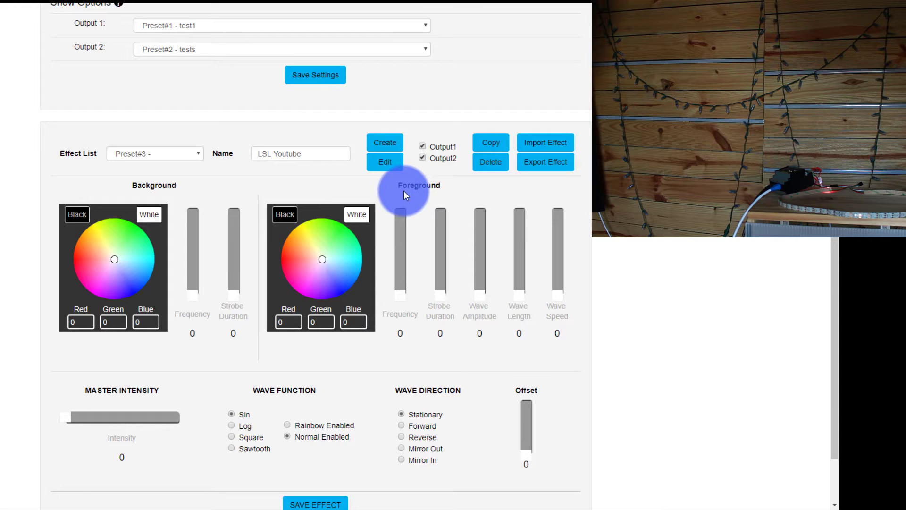
# - Set the LSL Youtube background to green (27, 252, 2) and master intensity to 255
pyautogui.click(102, 244)
pyautogui.moveTo(108, 243)
pyautogui.mouseDown()
pyautogui.moveTo(140, 222)
pyautogui.moveTo(131, 214)
pyautogui.mouseUp()
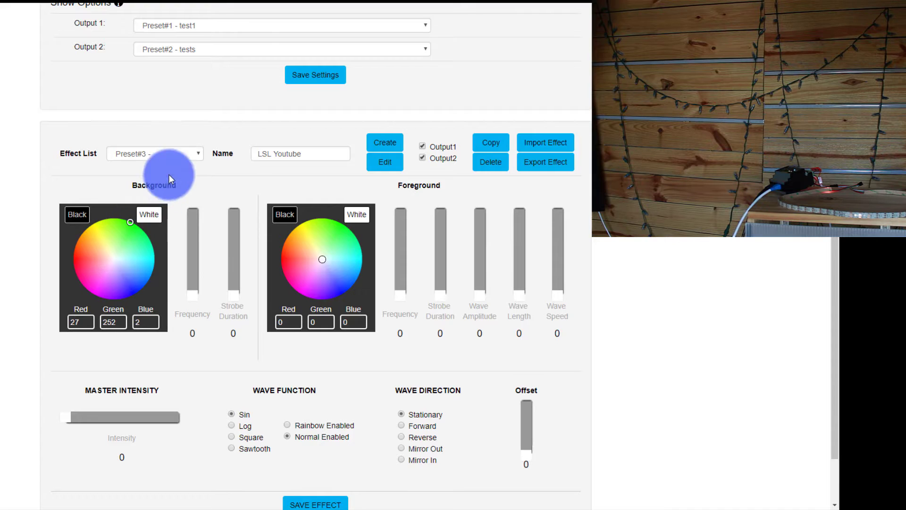
pyautogui.moveTo(201, 284); pyautogui.dragTo(196, 298)
pyautogui.moveTo(111, 419); pyautogui.dragTo(230, 417)
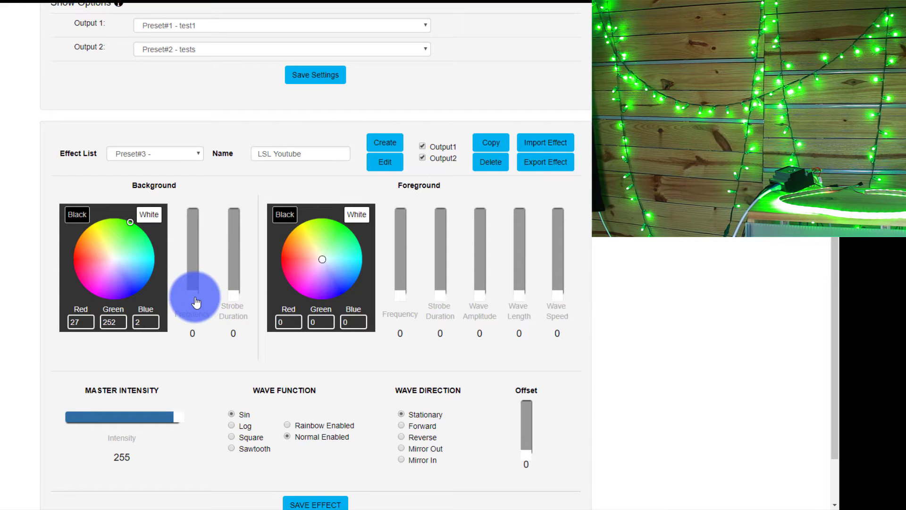
# - Make the foreground magenta (252, 1, 219) and try initial frequency, amplitude and wave-length values
pyautogui.click(299, 284)
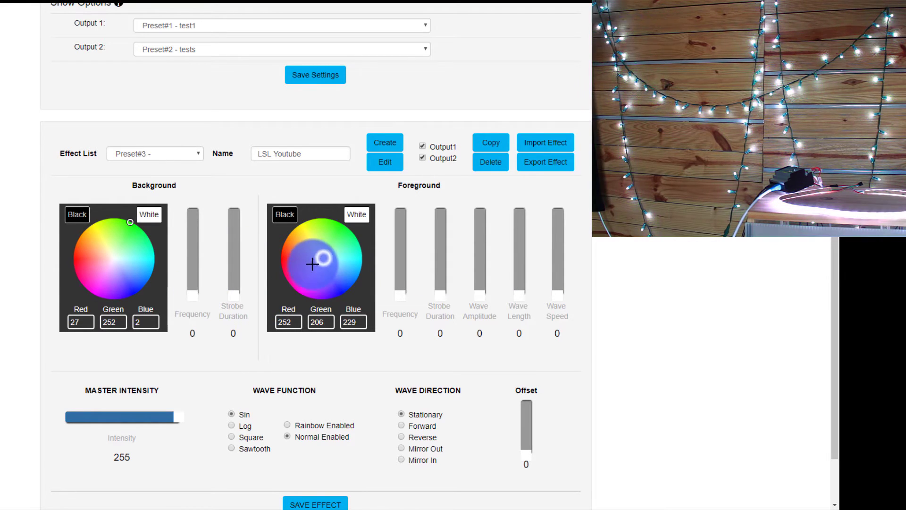
pyautogui.click(297, 290)
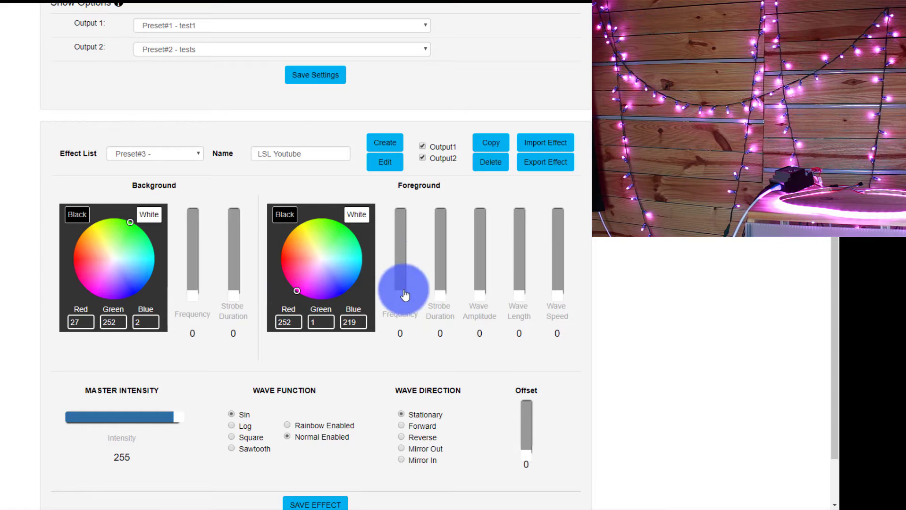
pyautogui.moveTo(400, 301); pyautogui.dragTo(393, 245)
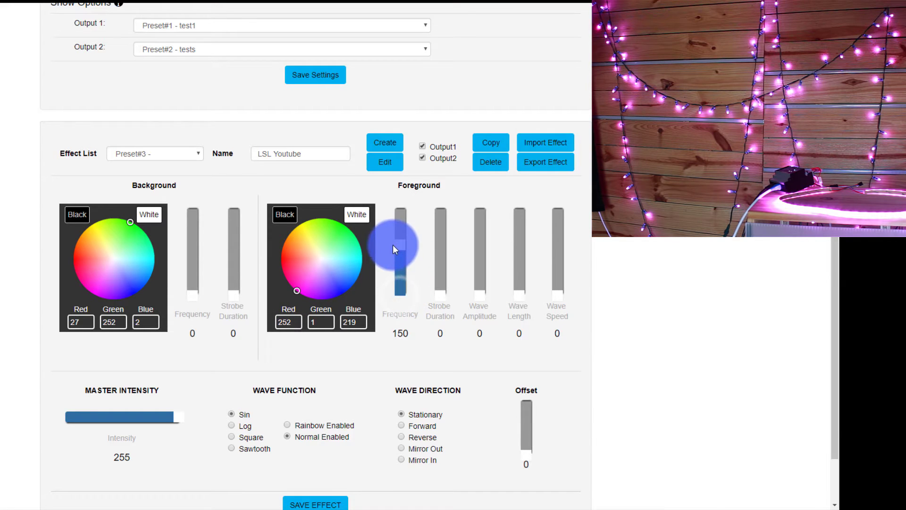
pyautogui.moveTo(479, 298); pyautogui.dragTo(485, 255)
pyautogui.moveTo(516, 297); pyautogui.dragTo(519, 237)
pyautogui.moveTo(553, 280); pyautogui.dragTo(555, 274)
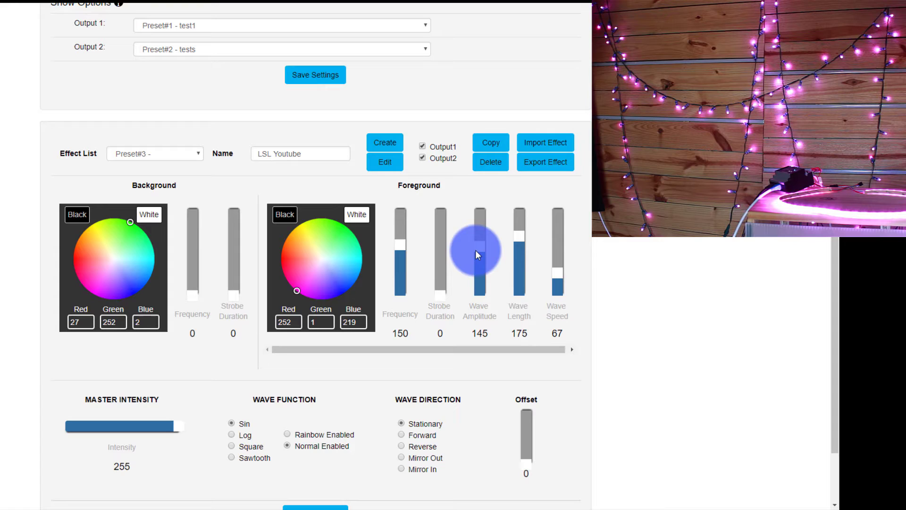
# - Set foreground frequency and strobe to 0, amplitude 225, wave length 124, speed 102
pyautogui.moveTo(404, 247); pyautogui.dragTo(406, 272)
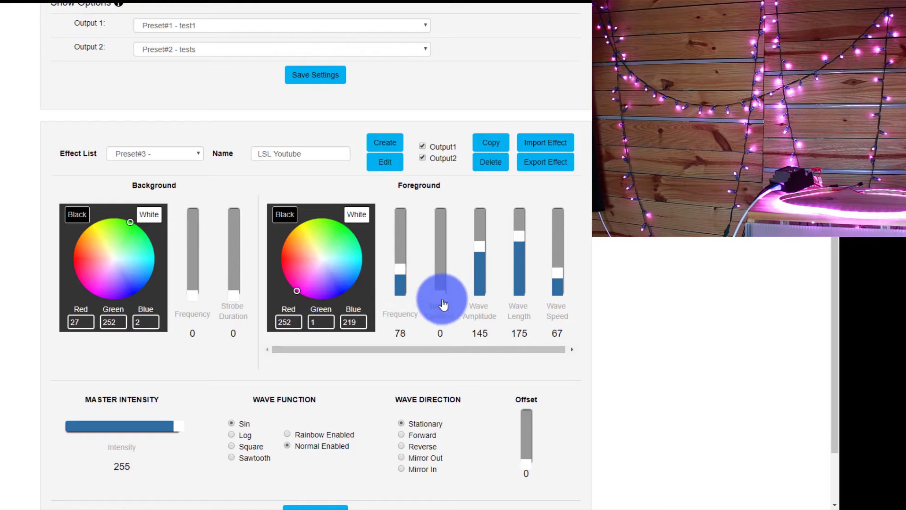
pyautogui.moveTo(444, 305); pyautogui.dragTo(439, 213)
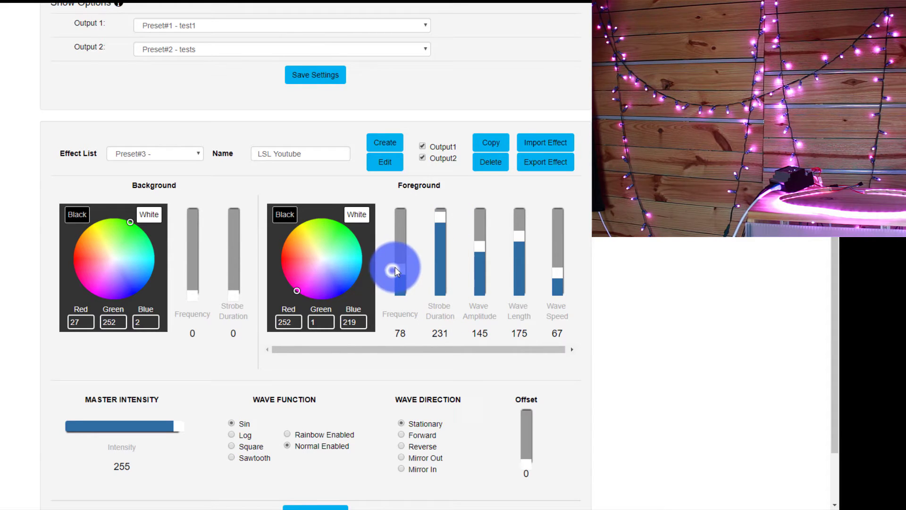
pyautogui.moveTo(395, 267); pyautogui.dragTo(406, 226)
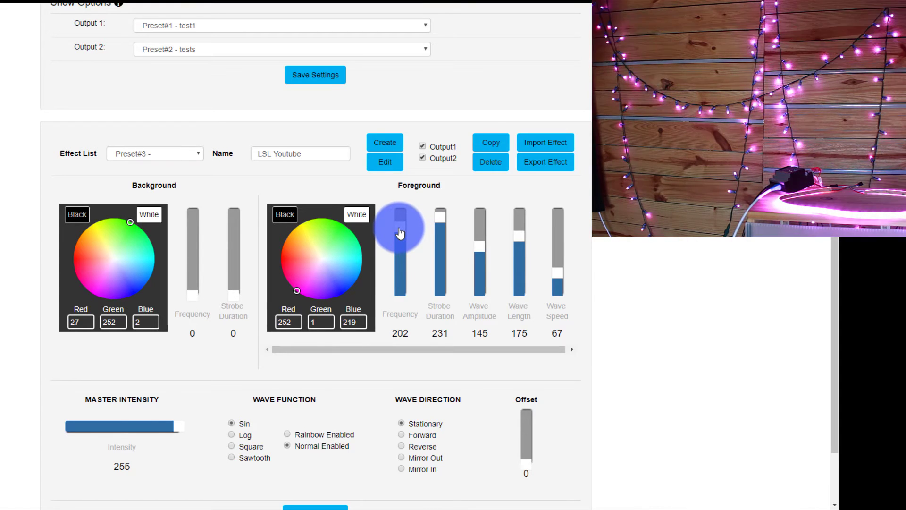
pyautogui.moveTo(400, 232); pyautogui.dragTo(396, 303)
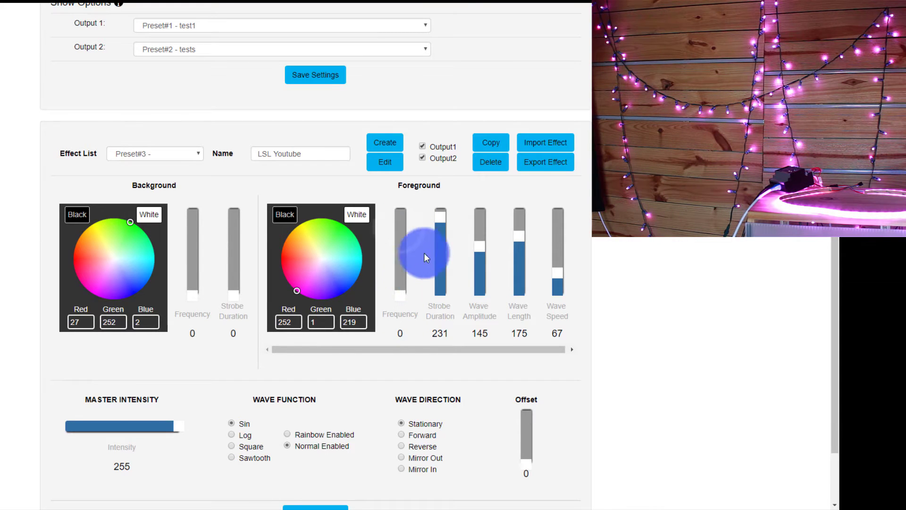
pyautogui.moveTo(443, 218); pyautogui.dragTo(437, 315)
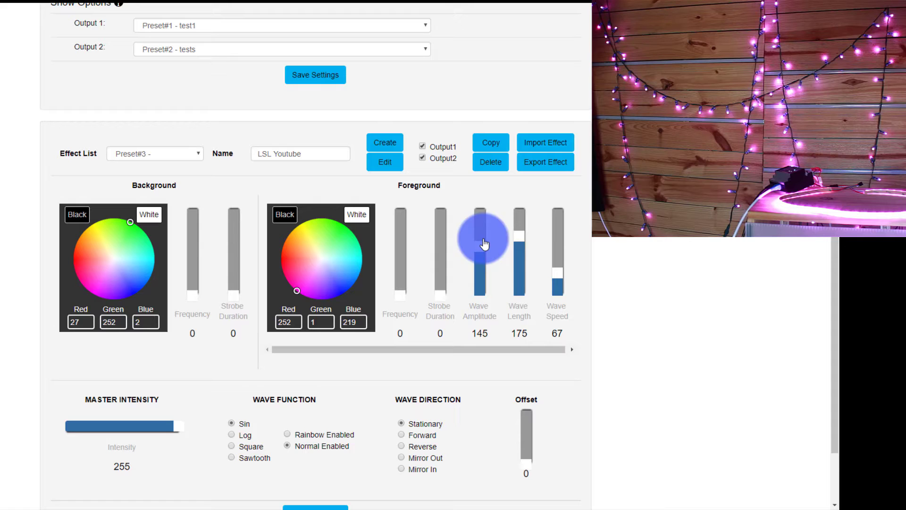
pyautogui.moveTo(484, 244); pyautogui.dragTo(480, 216)
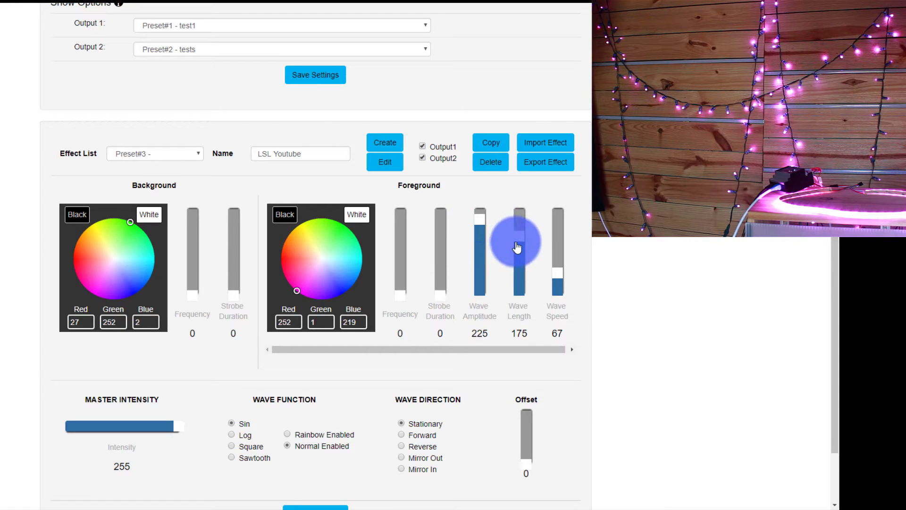
pyautogui.moveTo(517, 246); pyautogui.dragTo(555, 261)
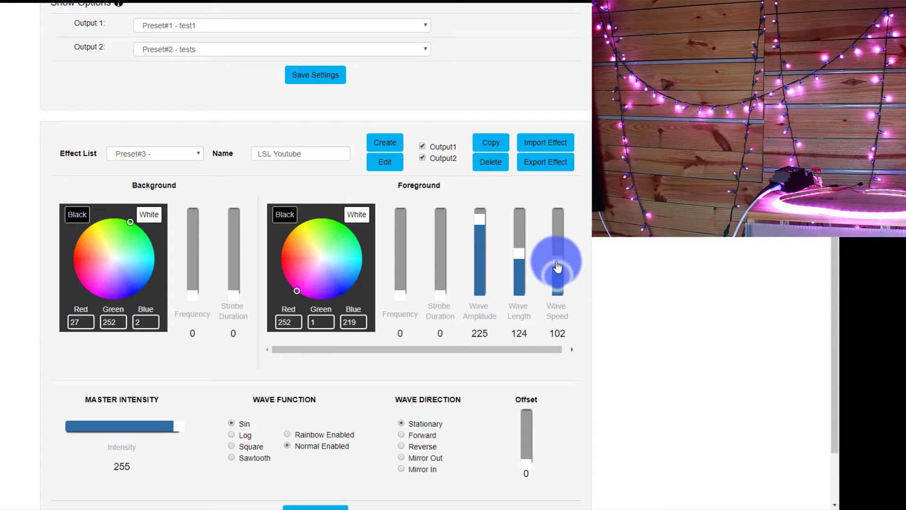
# - Set wave direction Forward and offset 79, ending on the Sin wave with Normal colours
pyautogui.click(416, 433)
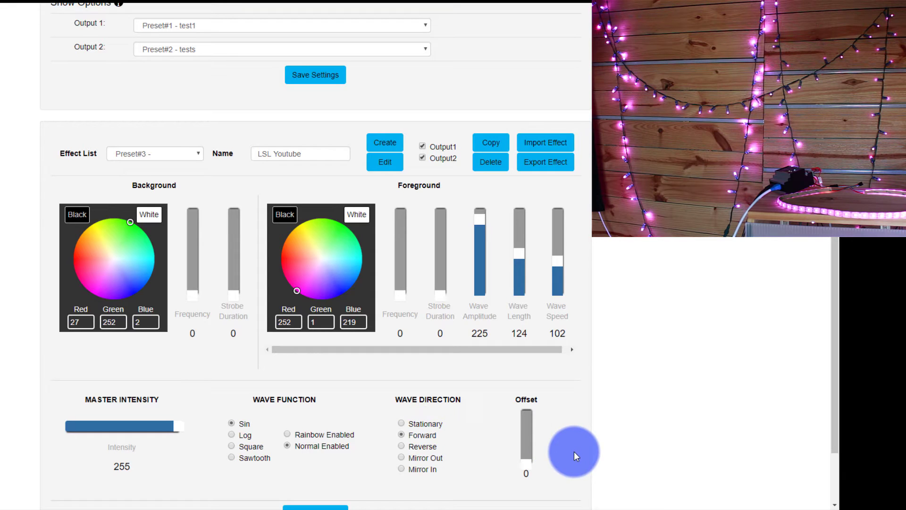
pyautogui.moveTo(530, 465)
pyautogui.mouseDown()
pyautogui.moveTo(527, 440)
pyautogui.moveTo(534, 451)
pyautogui.mouseUp()
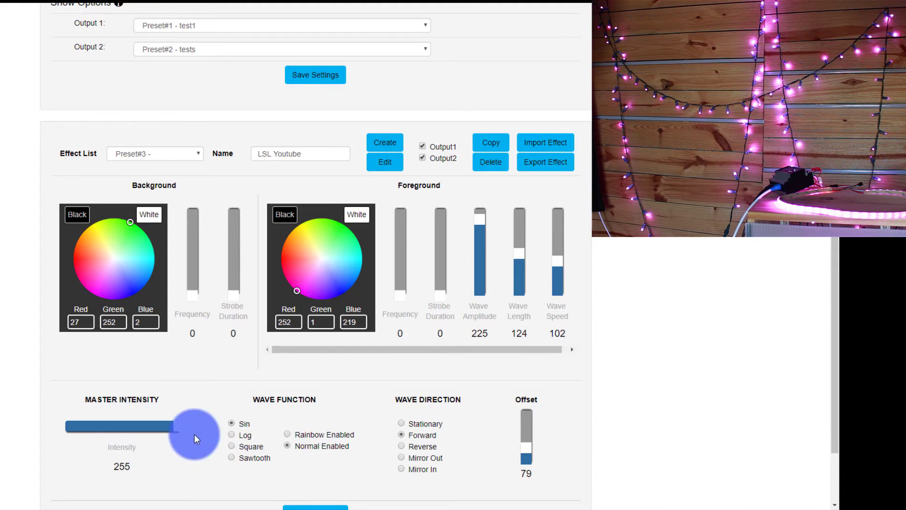
pyautogui.click(244, 444)
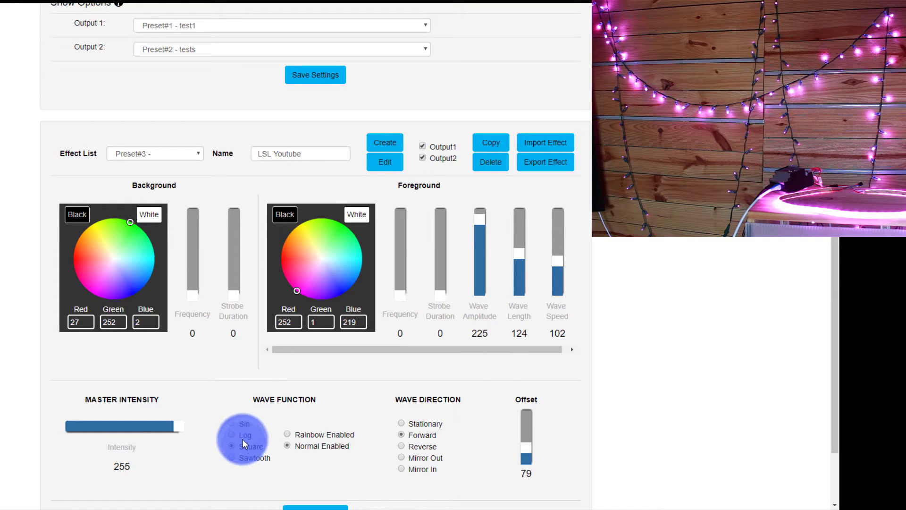
pyautogui.click(240, 432)
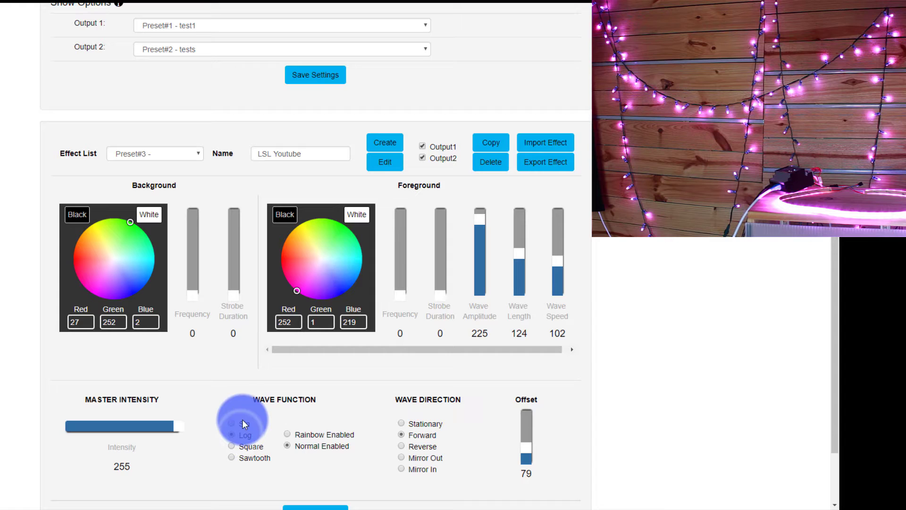
pyautogui.click(245, 425)
pyautogui.click(317, 435)
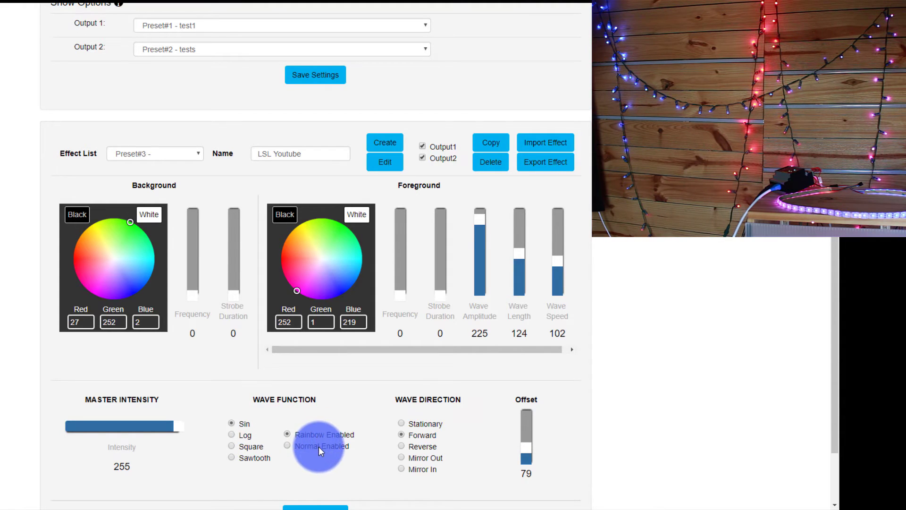
pyautogui.click(301, 289)
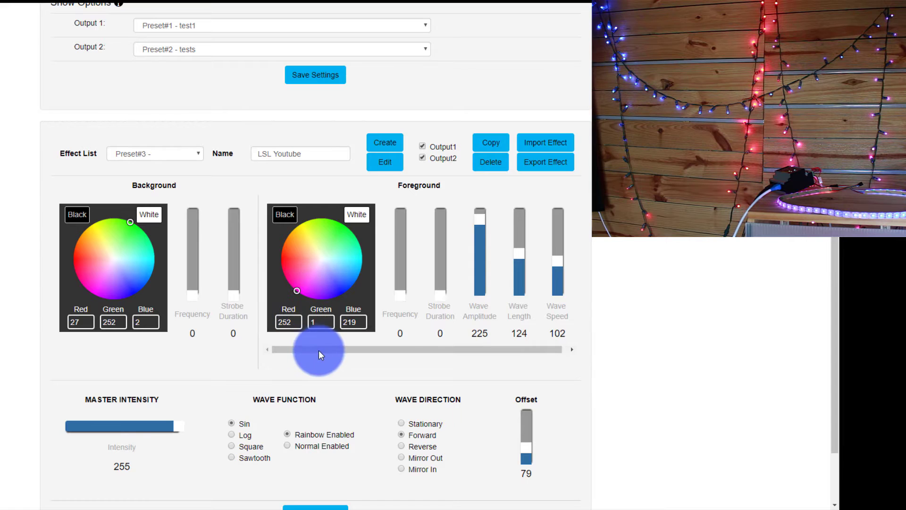
pyautogui.click(308, 445)
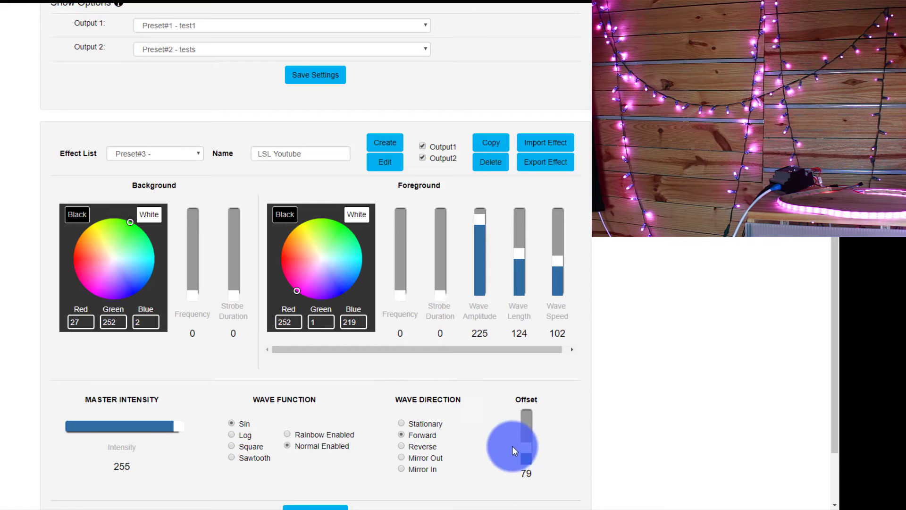
# - Set offset 92, wave speed 217, orange foreground (252, 107, 4) and amplitude 190
pyautogui.moveTo(524, 453)
pyautogui.mouseDown()
pyautogui.moveTo(525, 422)
pyautogui.moveTo(518, 447)
pyautogui.mouseUp()
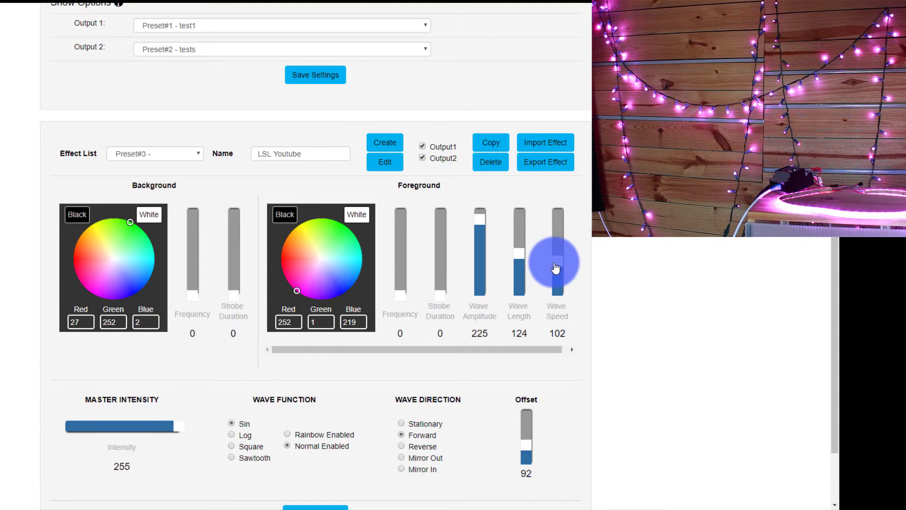
pyautogui.moveTo(555, 267); pyautogui.dragTo(547, 219)
pyautogui.moveTo(299, 267); pyautogui.dragTo(284, 241)
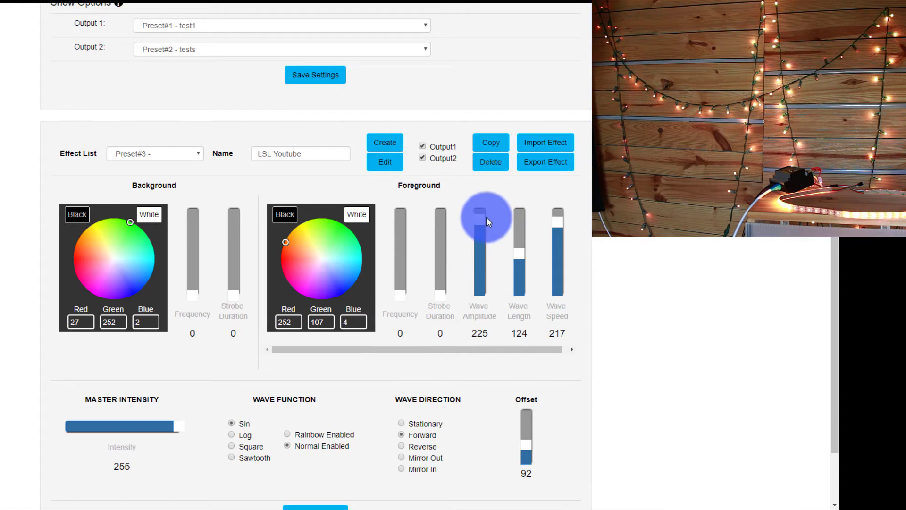
pyautogui.moveTo(486, 217); pyautogui.dragTo(468, 278)
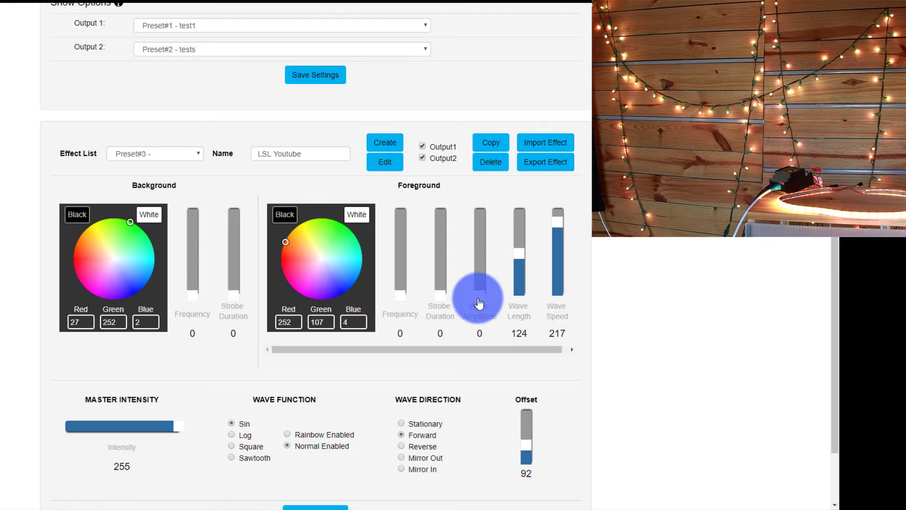
pyautogui.moveTo(479, 303); pyautogui.dragTo(461, 237)
pyautogui.scroll(3, 461, 234)
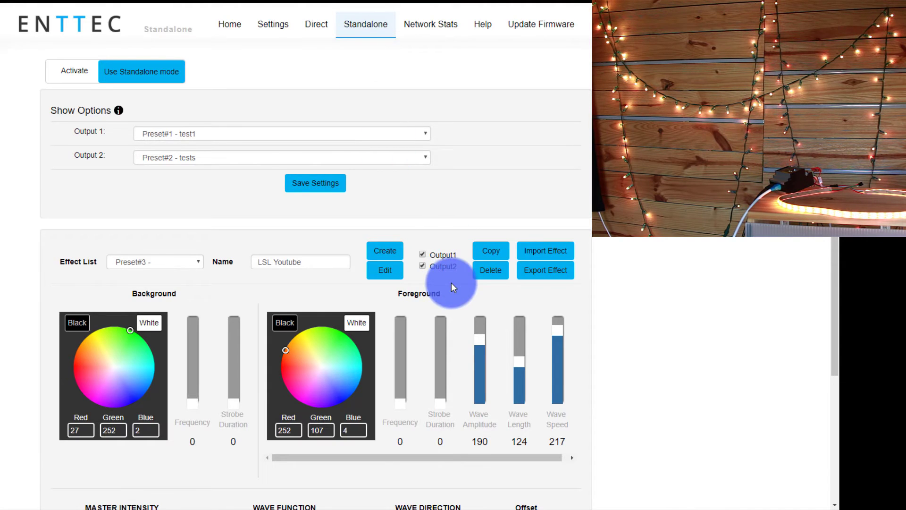
# - Save the effect, choose 'Preset#3 - LSL Youtube' for Outputs 1 and 2, and save settings
pyautogui.scroll(-3, 451, 282)
pyautogui.click(304, 447)
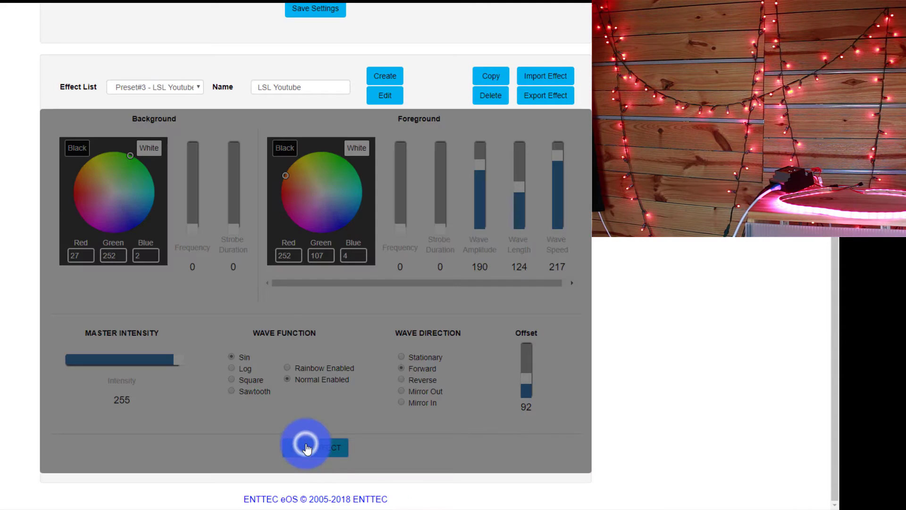
pyautogui.scroll(3, 205, 92)
pyautogui.click(175, 134)
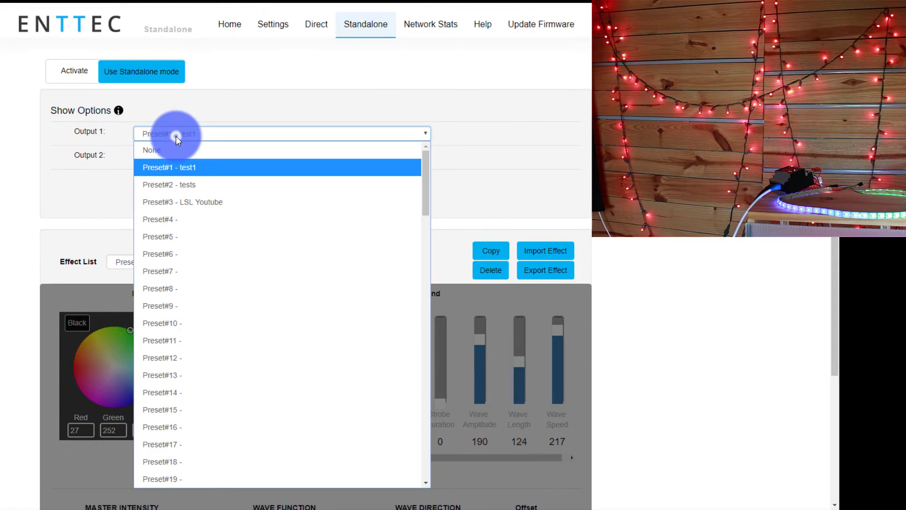
pyautogui.click(188, 201)
pyautogui.click(196, 157)
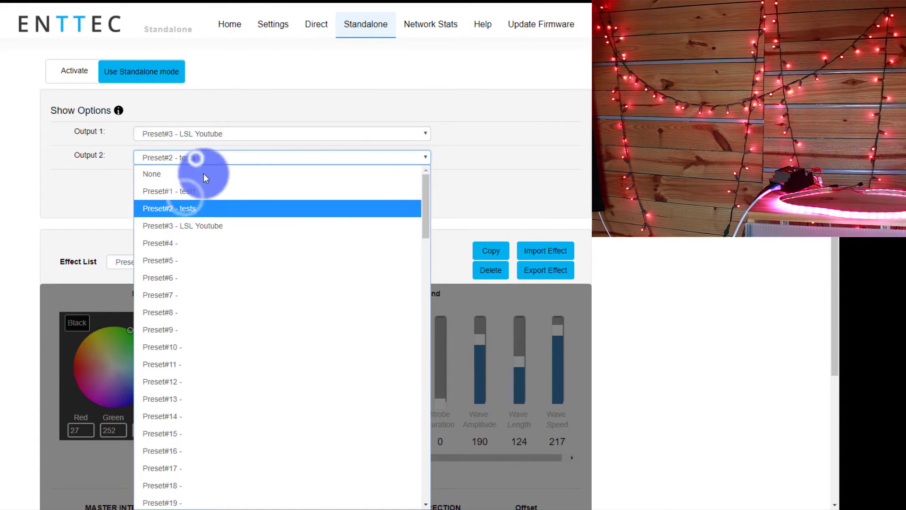
pyautogui.click(205, 222)
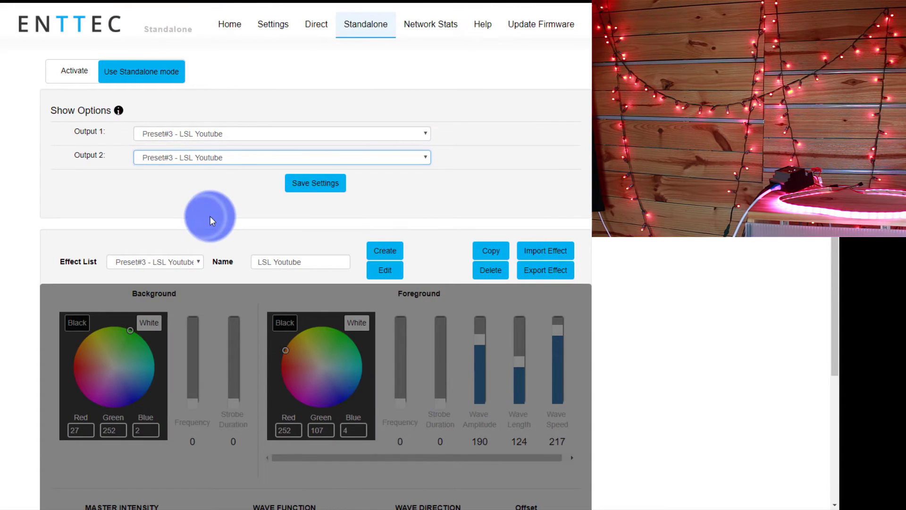
pyautogui.click(301, 186)
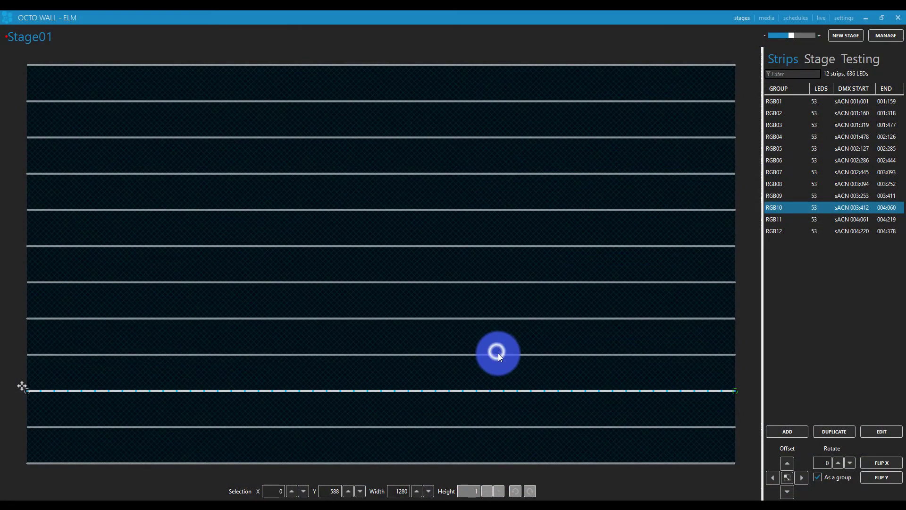
# - Select strips RGB09 and RGB08 in the ELM Strips list
pyautogui.click(499, 307)
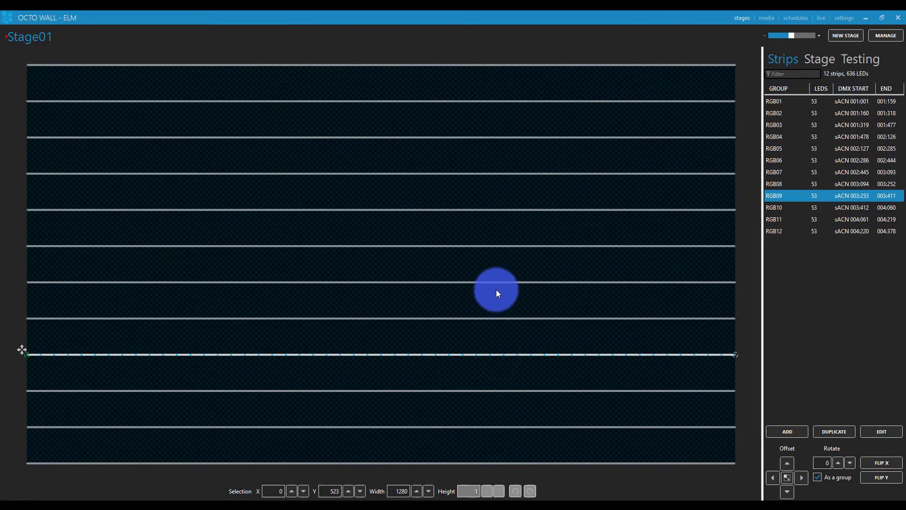
pyautogui.keyDown('ctrl'); pyautogui.click(494, 283); pyautogui.keyUp('ctrl')
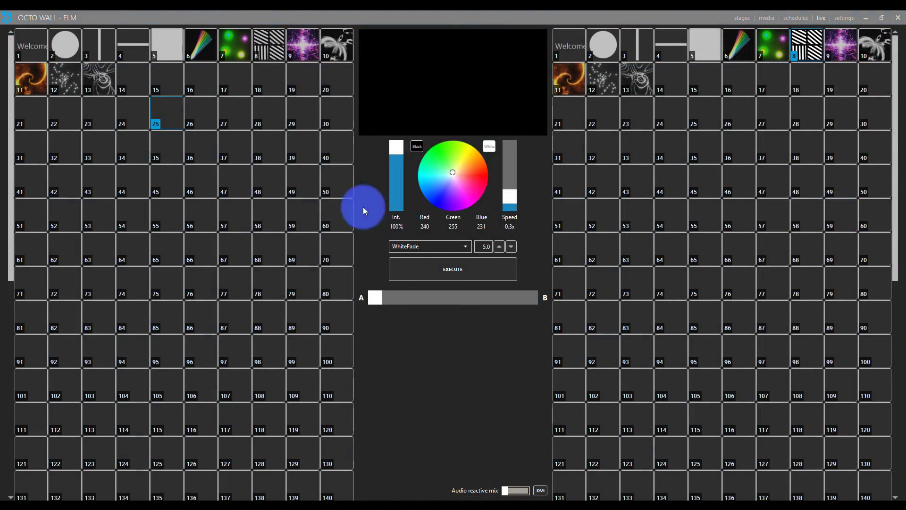
# - Load clip 8 from the left grid into the live preview
pyautogui.click(437, 208)
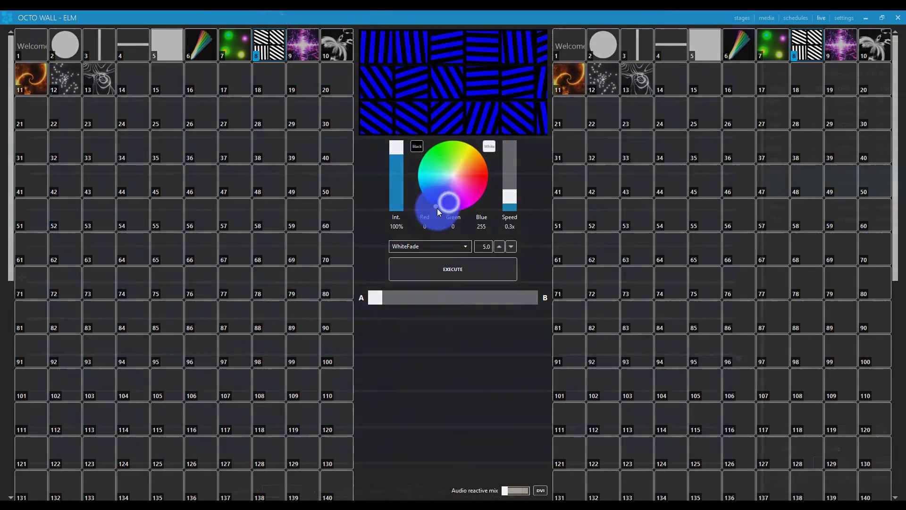